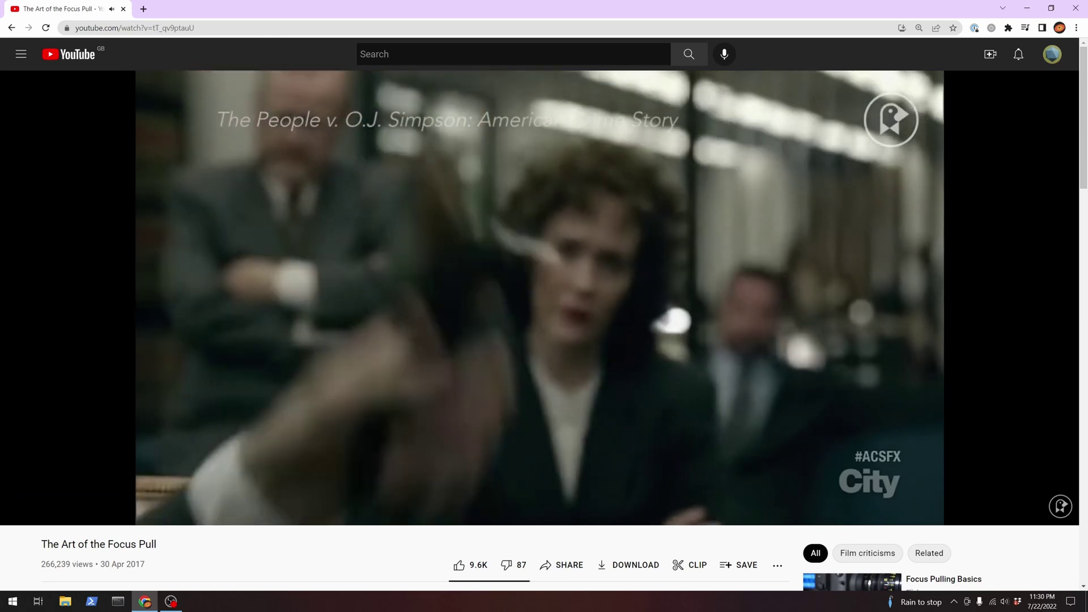
# Scroll down the YouTube page while watching 'The Art of the Focus Pull' reference video
pyautogui.scroll(-2, 434, 378)
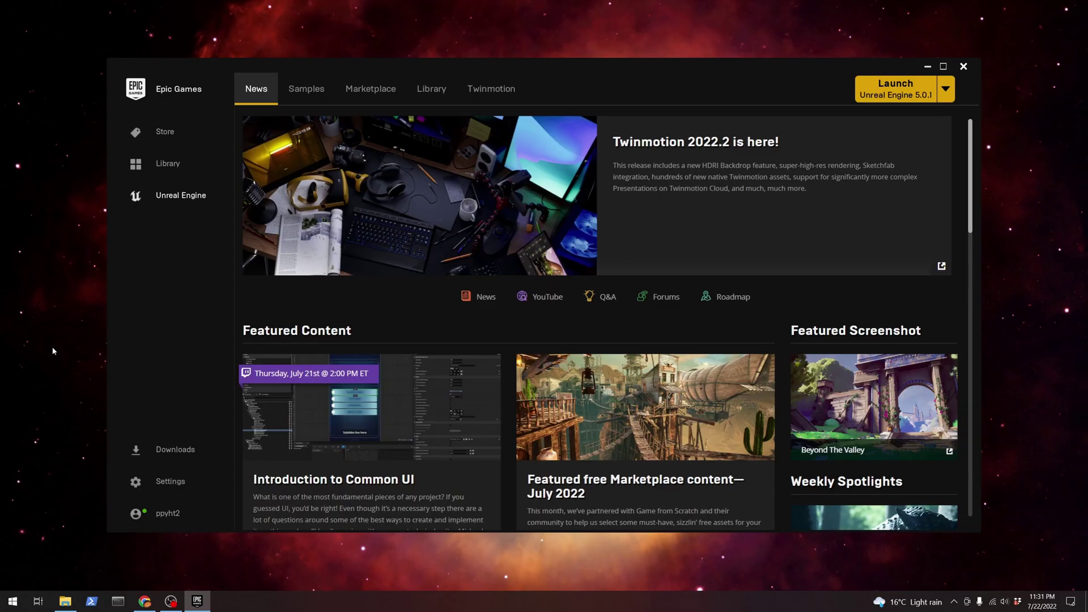
# Launch Unreal Engine 5.0.1 from the Epic Games Launcher
pyautogui.click(908, 93)
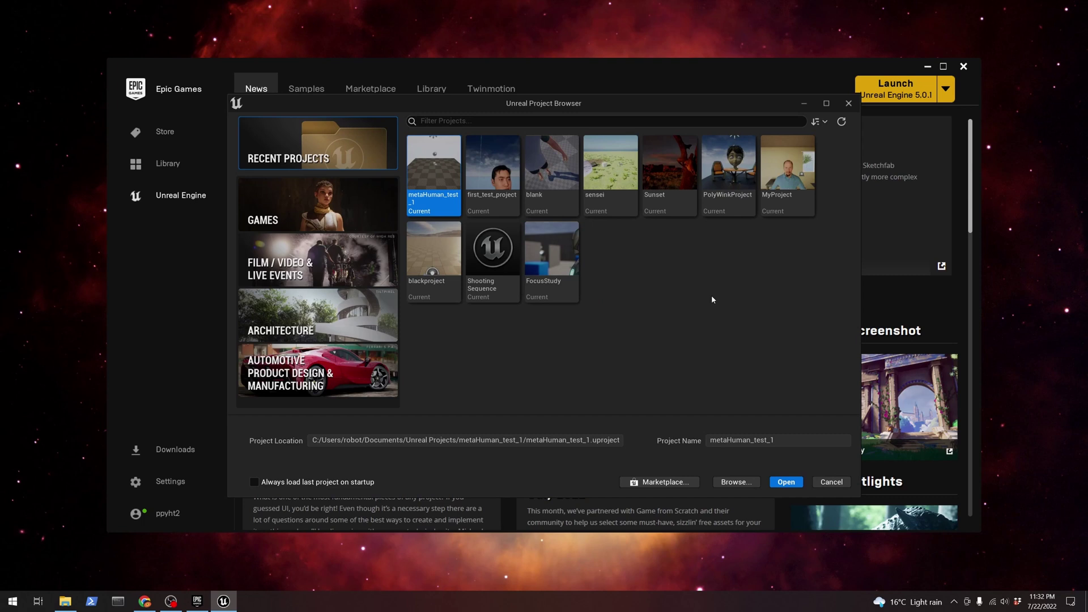
# Create a new Third Person game project named FocusPullStudy
pyautogui.click(317, 205)
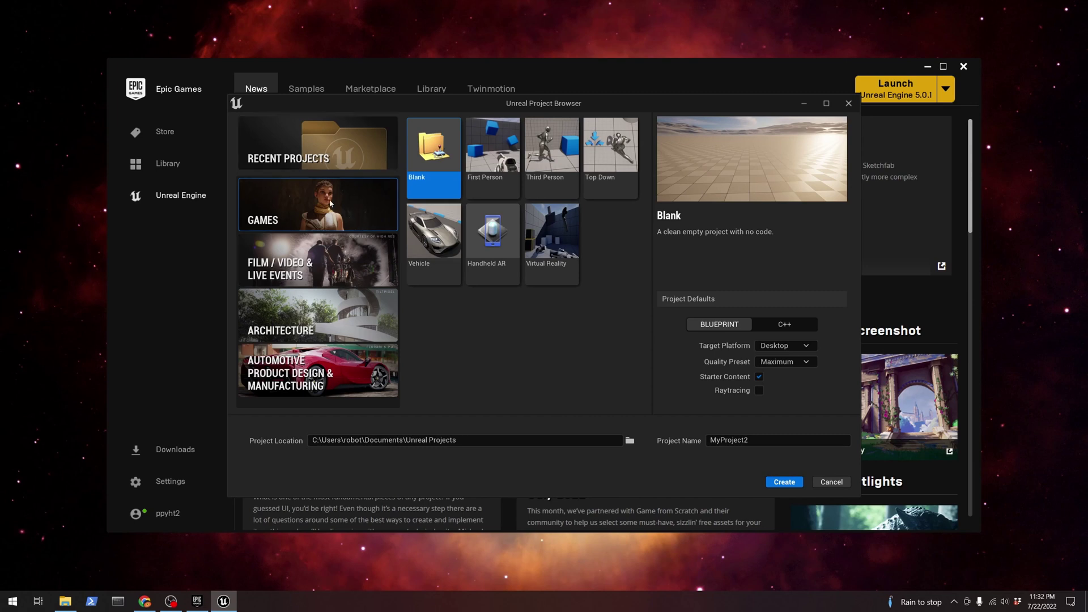
pyautogui.click(558, 169)
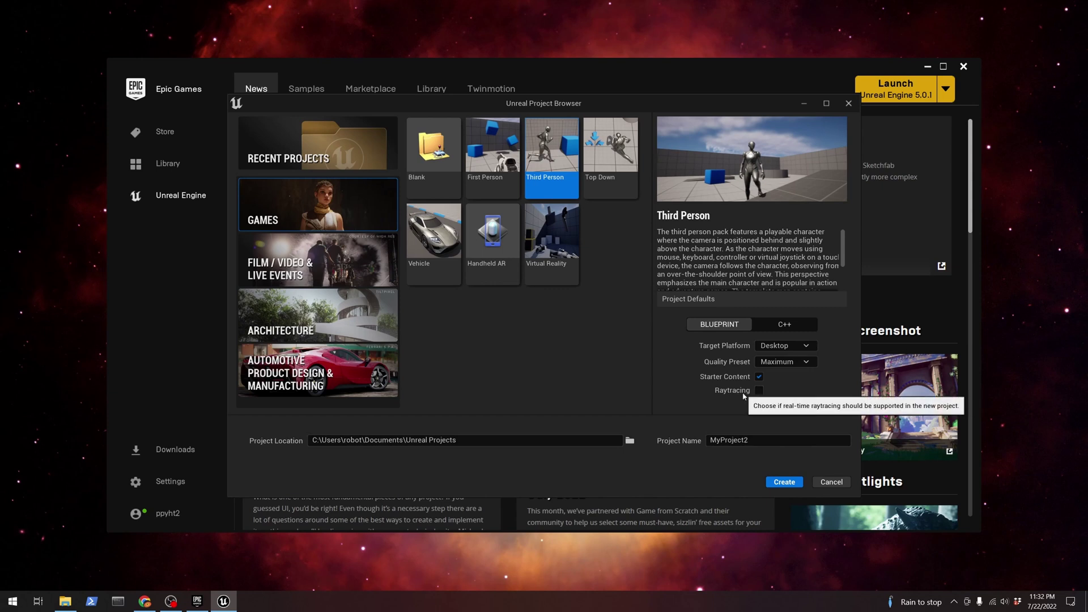
pyautogui.click(757, 443)
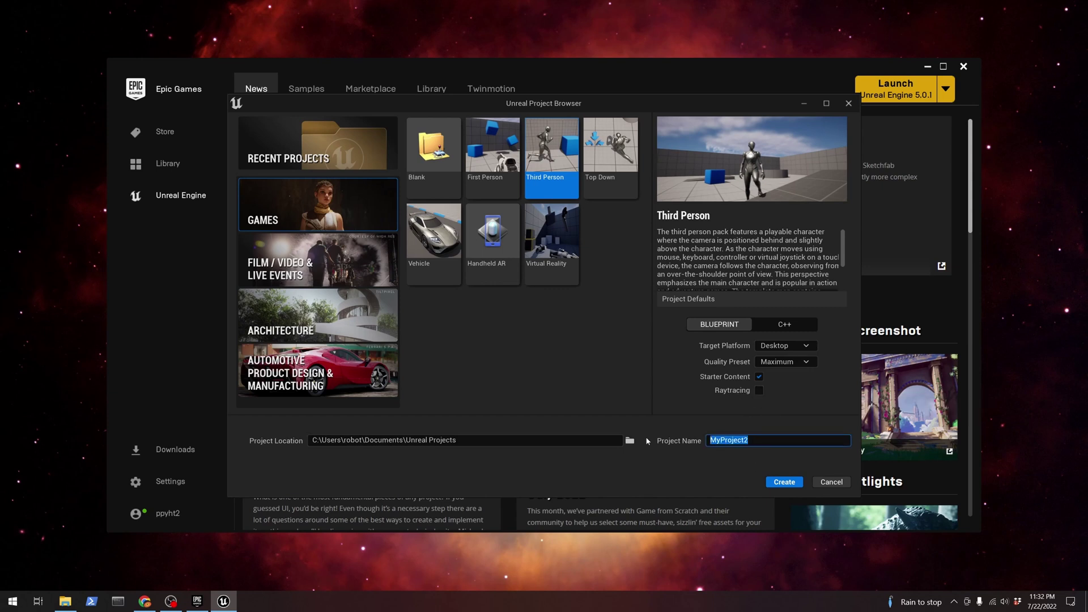
pyautogui.write('Fo')
pyautogui.press('BackSpace')
pyautogui.write('ocusPull')
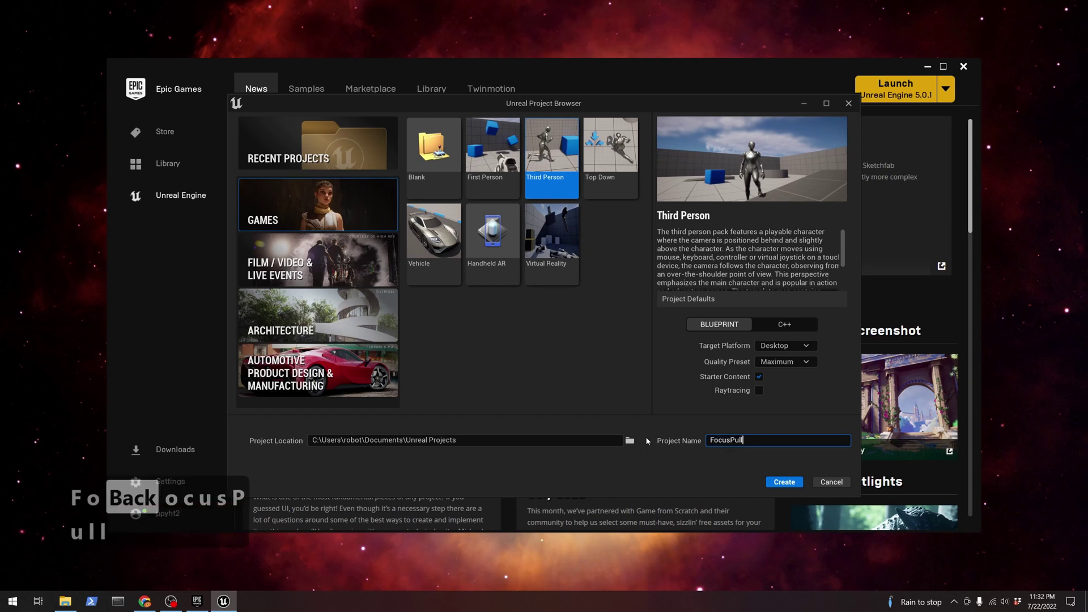
pyautogui.write('Study')
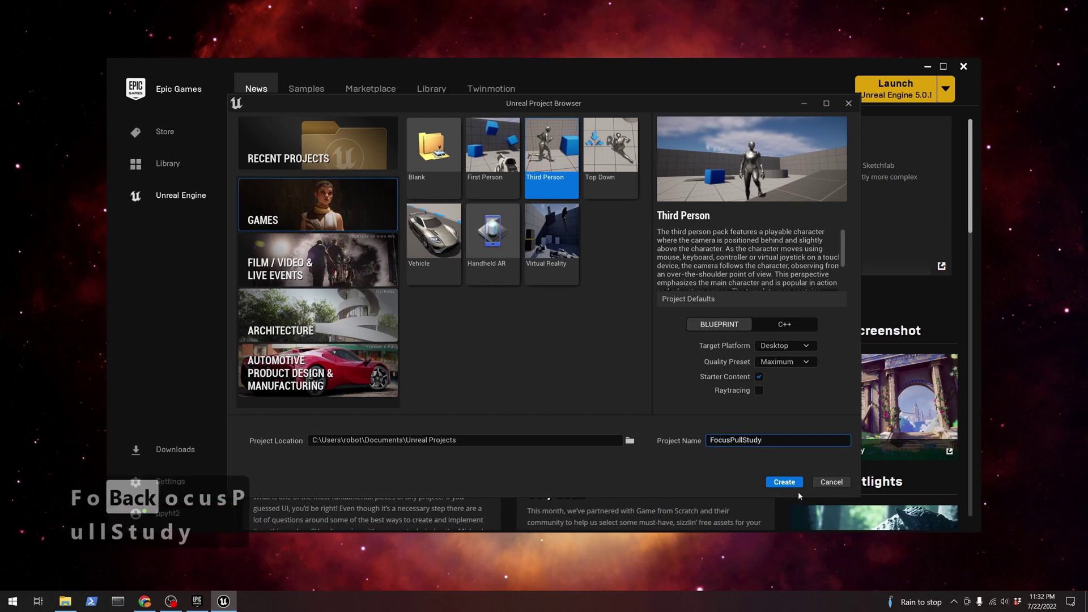
pyautogui.click(794, 484)
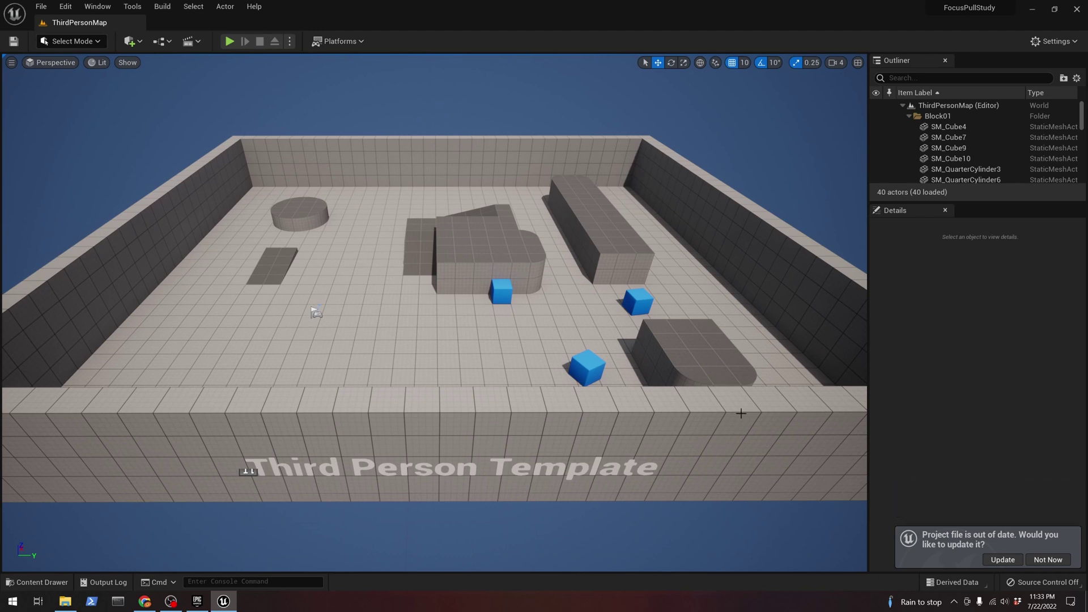
# Update the out-of-date FocusPullStudy project file to the current engine version
pyautogui.click(1002, 559)
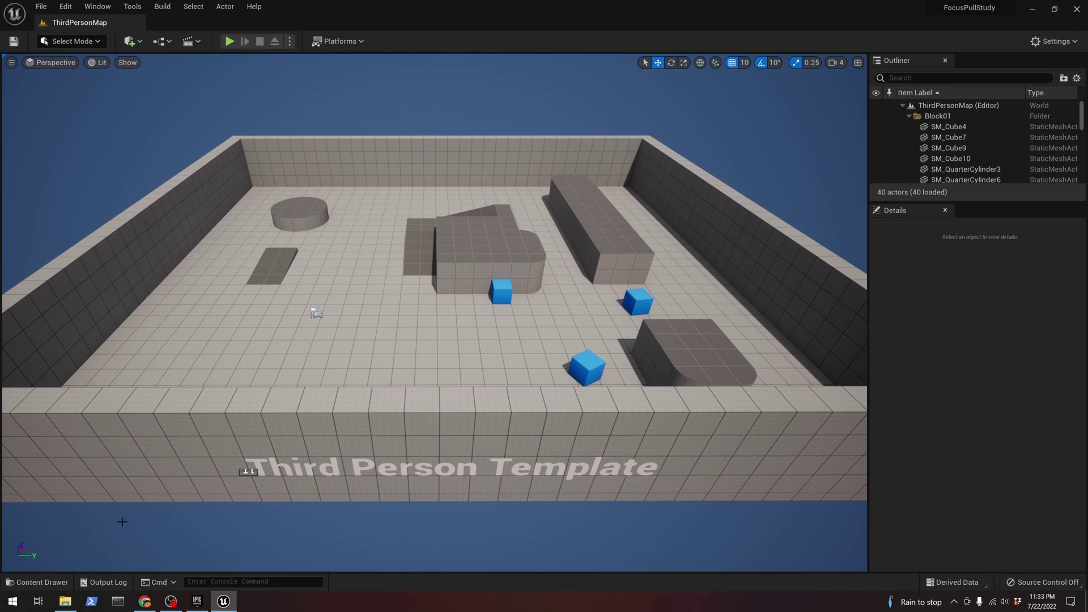
# Drag SKM_Quinn_Simple and SKM_Manny from Characters > Mannequins > Meshes into the level
pyautogui.hotkey('ctrl', 'space')
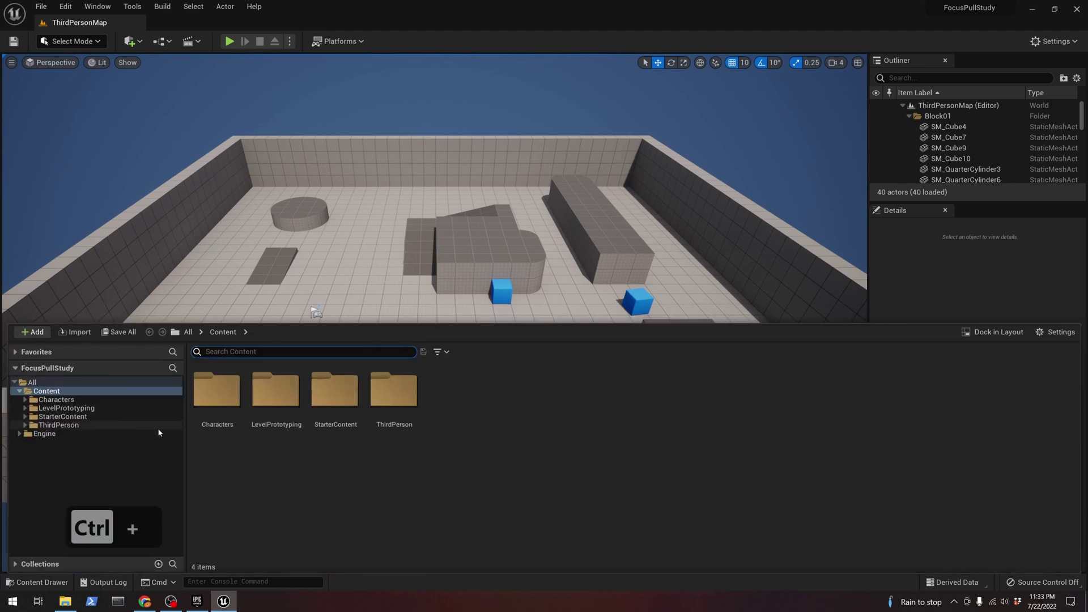
pyautogui.click(231, 413)
pyautogui.doubleClick(231, 413)
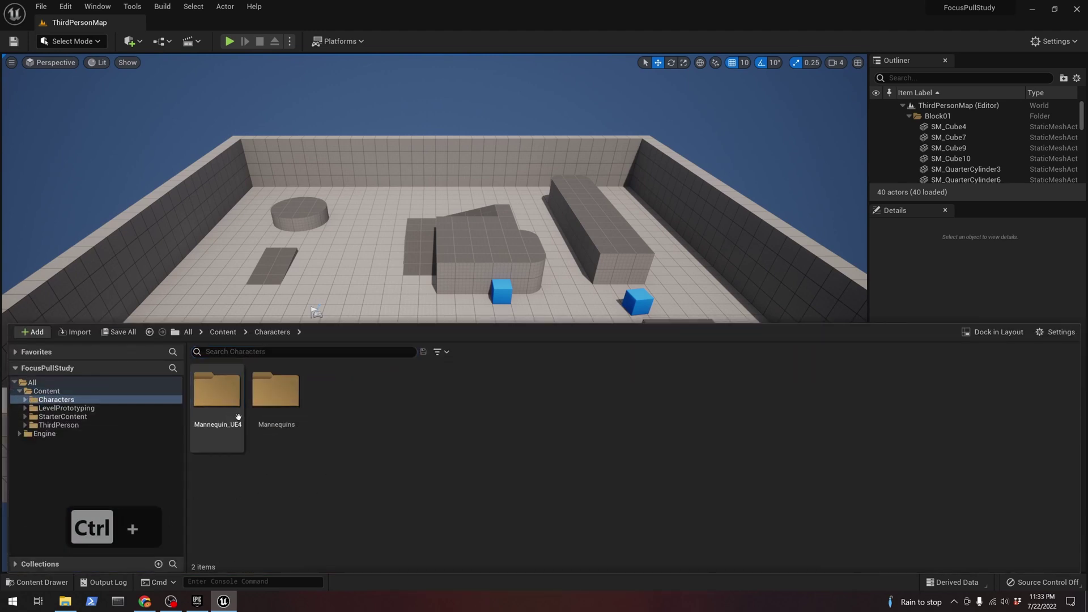
pyautogui.doubleClick(266, 397)
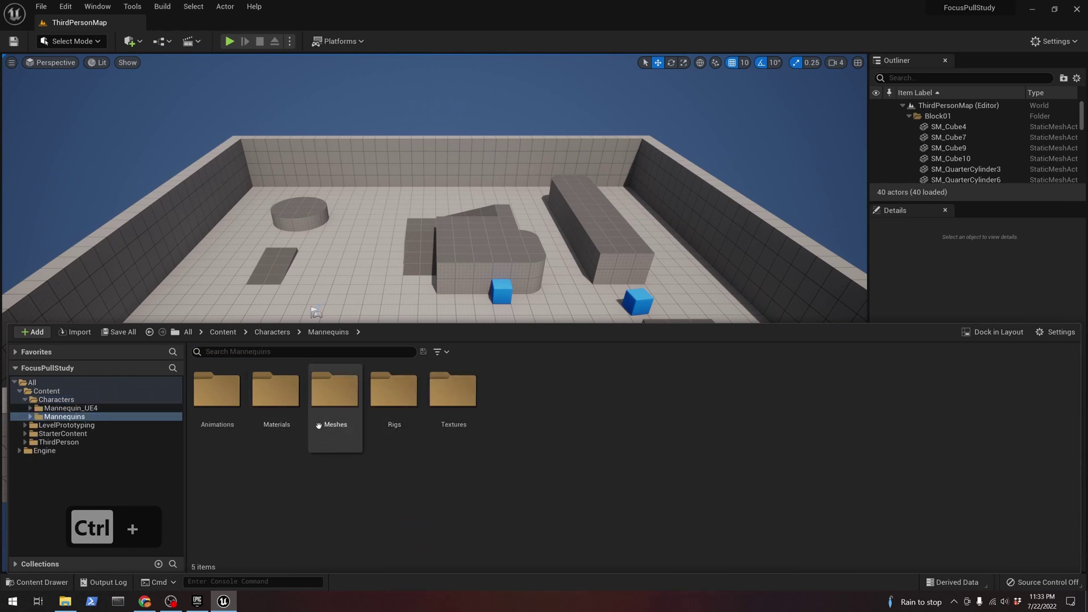
pyautogui.doubleClick(355, 416)
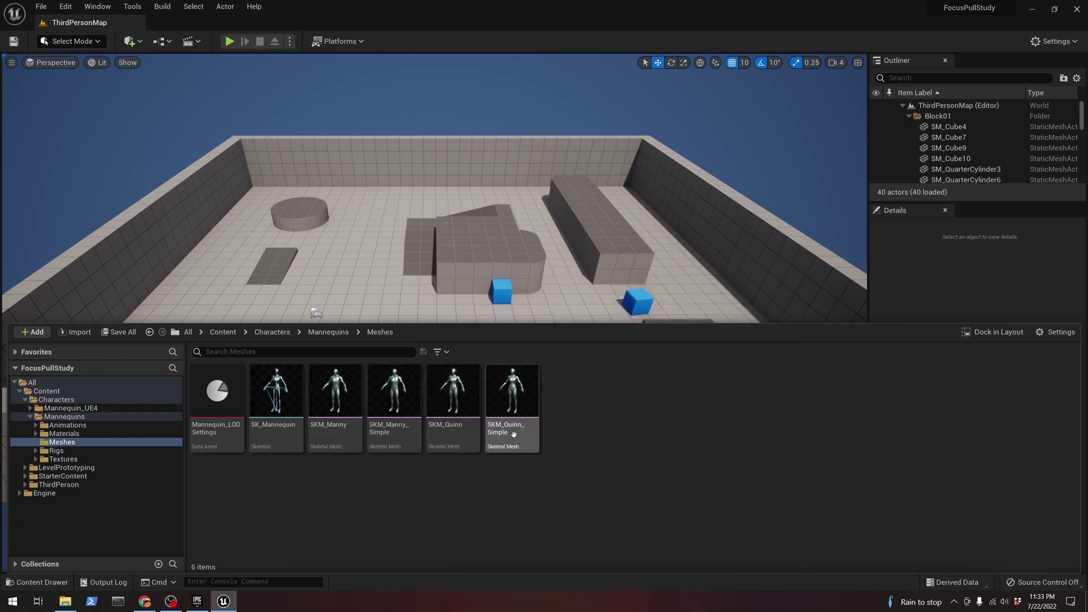
pyautogui.moveTo(512, 419); pyautogui.dragTo(545, 300)
pyautogui.hotkey('ctrl', 'space')
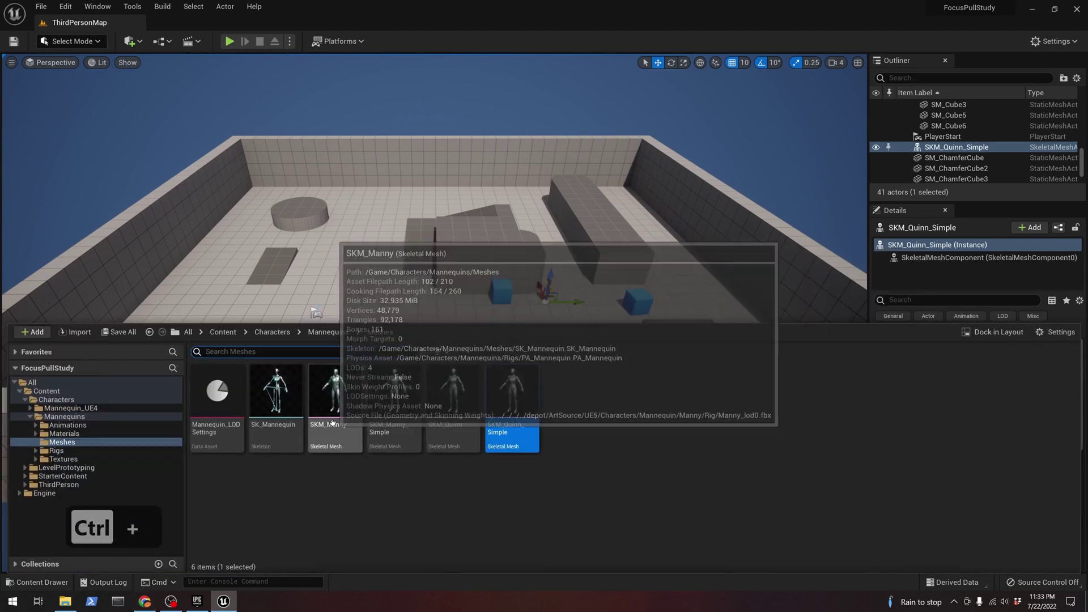
pyautogui.moveTo(336, 391); pyautogui.dragTo(397, 308)
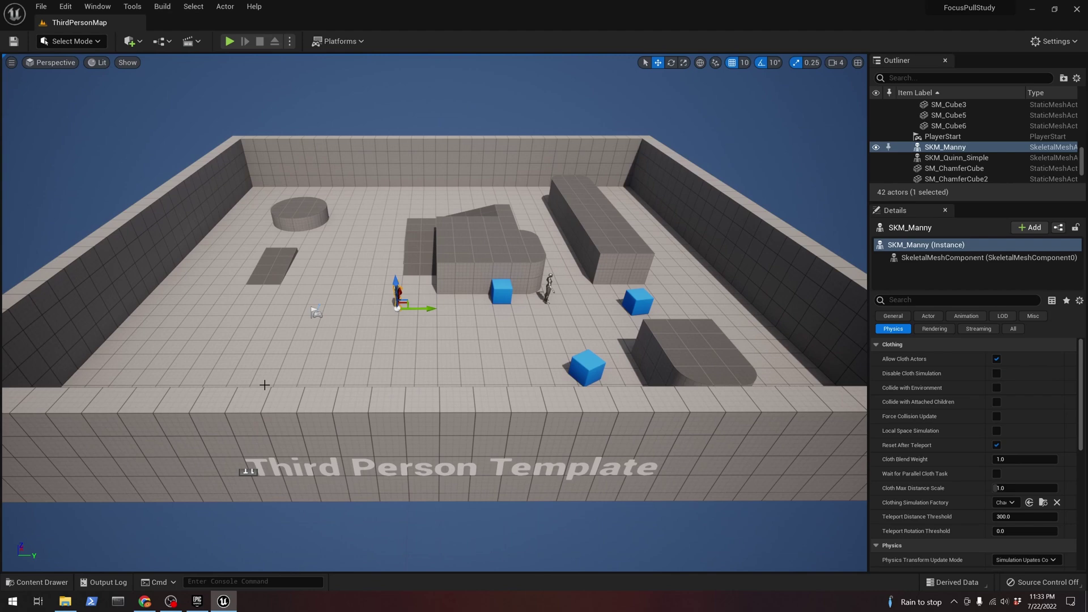
# Fly the viewport camera around SKM_Manny to look along the floor toward the blue cubes
pyautogui.moveTo(313, 333); pyautogui.dragTo(313, 333, button='right')
pyautogui.press('a')
pyautogui.press('a')
pyautogui.press('a')
pyautogui.press('a')
pyautogui.press('w')
pyautogui.press('w')
pyautogui.press('w')
pyautogui.press('w')
pyautogui.press('w')
pyautogui.press('d')
pyautogui.press('w')
pyautogui.press('a')
pyautogui.press('d')
pyautogui.press('a')
pyautogui.press('w')
pyautogui.press('w')
pyautogui.press('s')
pyautogui.press('e')
pyautogui.press('q')
pyautogui.press('q')
pyautogui.press('e')
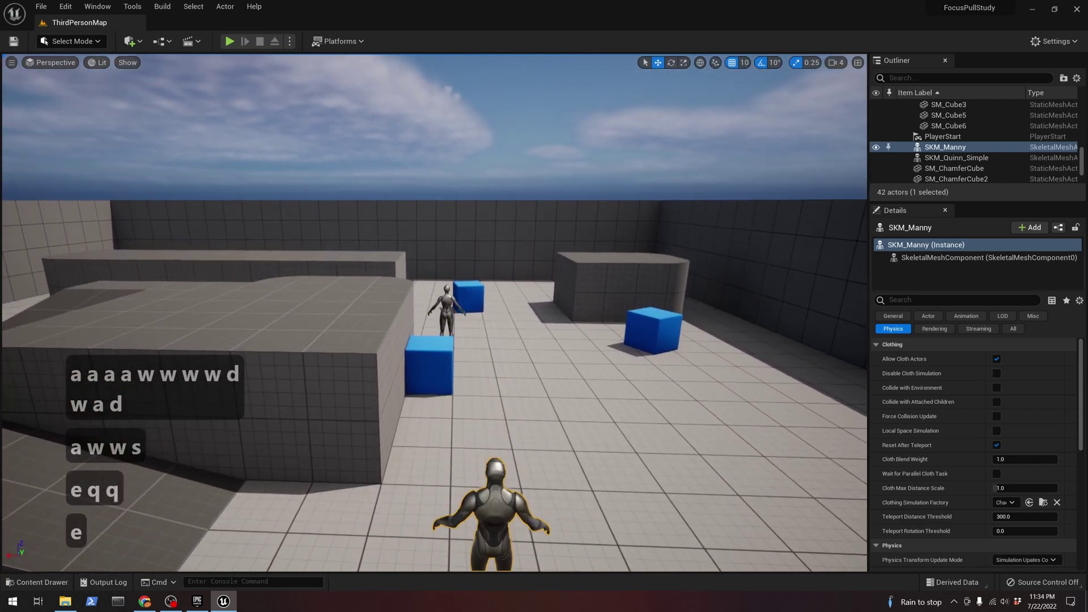
pyautogui.press('e')
pyautogui.press('e')
pyautogui.press('q')
pyautogui.press('q')
pyautogui.press('q')
pyautogui.press('q')
pyautogui.press('d')
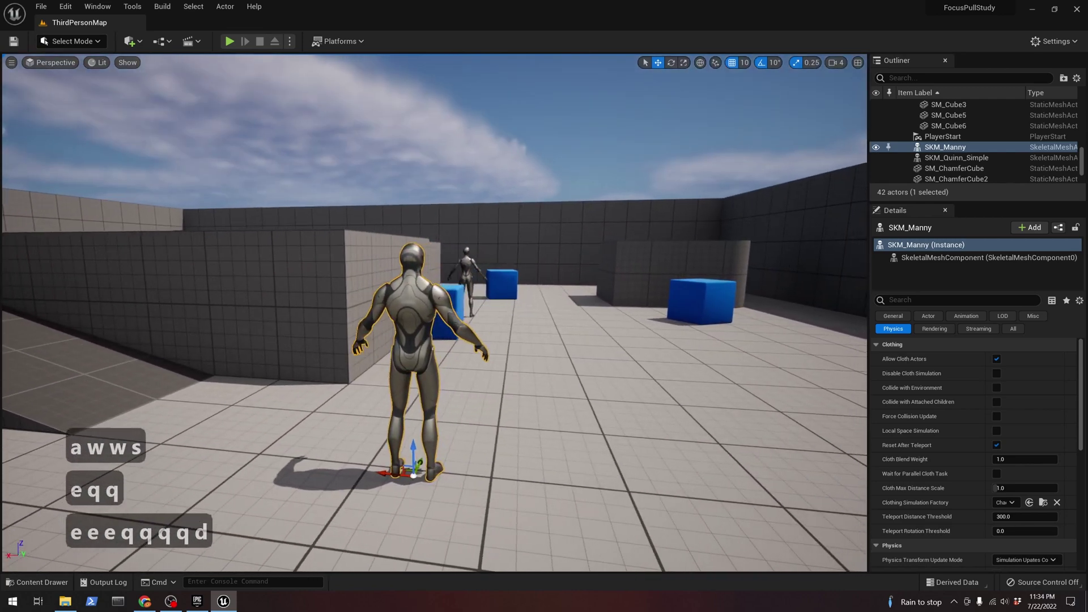
pyautogui.press('d')
pyautogui.press('a')
pyautogui.press('w')
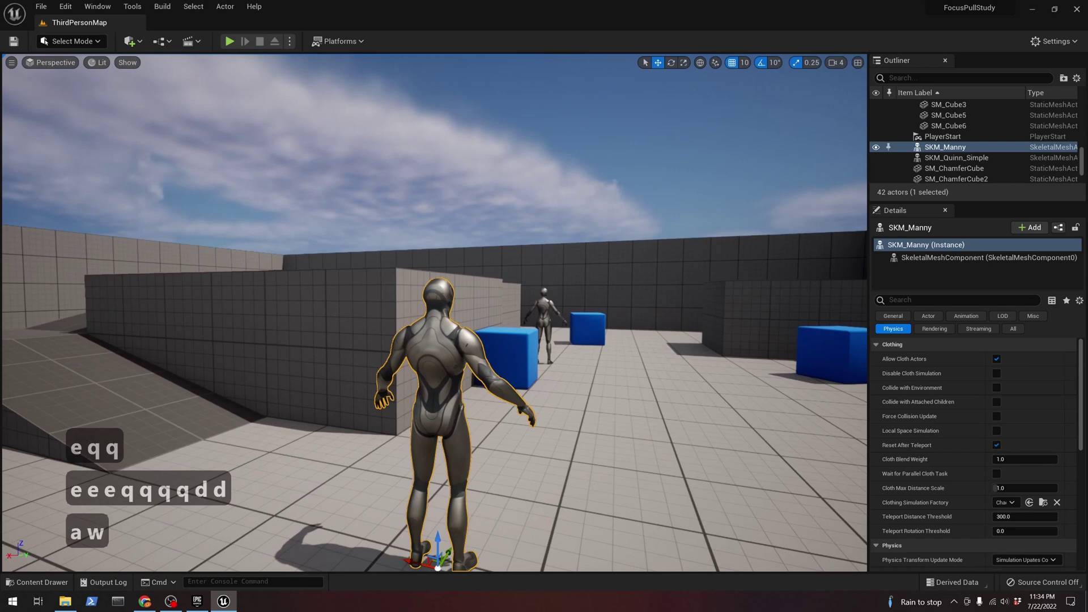
pyautogui.press('d')
pyautogui.moveTo(434, 312); pyautogui.dragTo(362, 310, button='right')
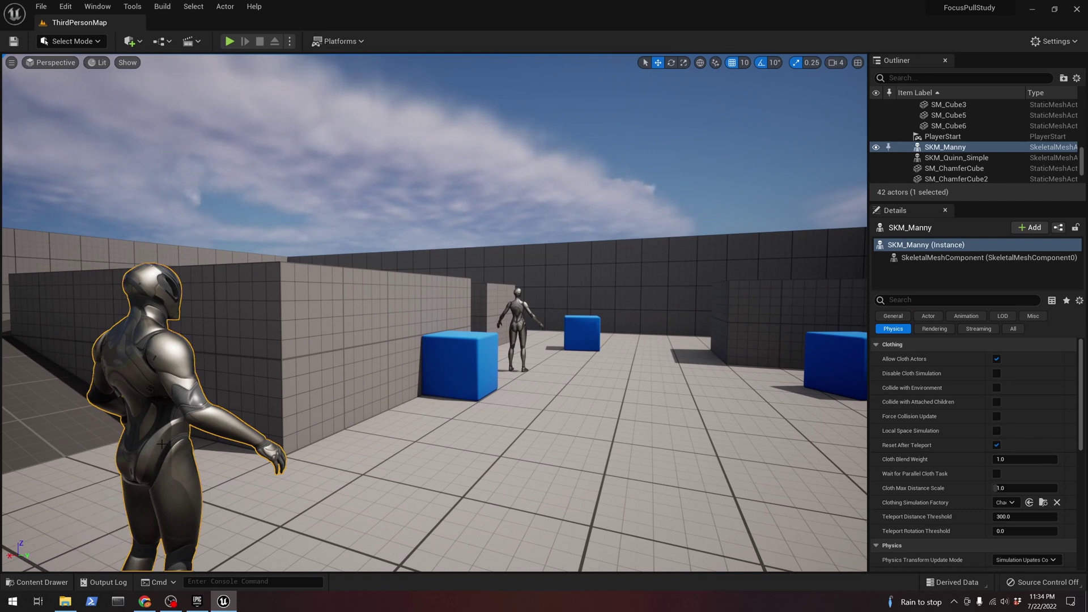
pyautogui.scroll(-5, 184, 459)
# Move SKM_Manny beside the near blue cube and rotate it about 60 degrees toward the camera
pyautogui.moveTo(296, 486); pyautogui.dragTo(462, 469)
pyautogui.moveTo(457, 399); pyautogui.dragTo(494, 413)
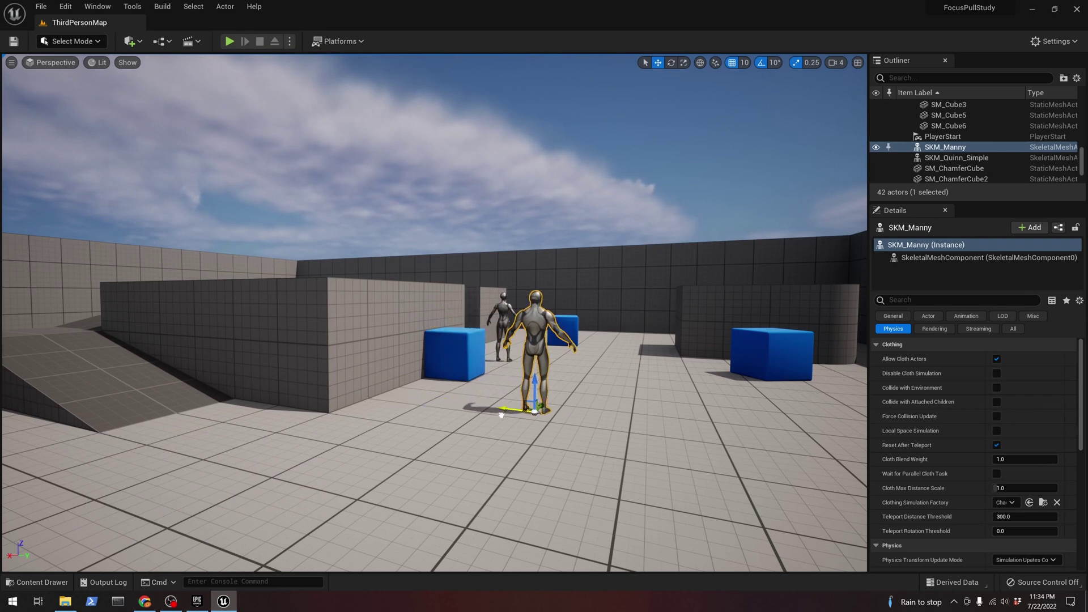
pyautogui.scroll(3, 494, 413)
pyautogui.press('e')
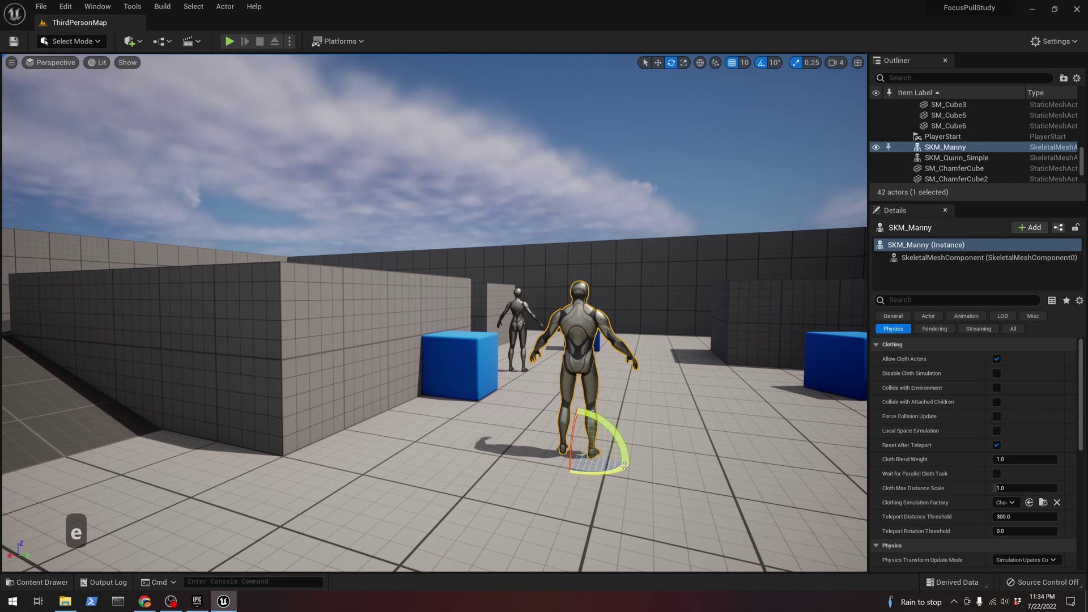
pyautogui.moveTo(624, 465); pyautogui.dragTo(702, 510)
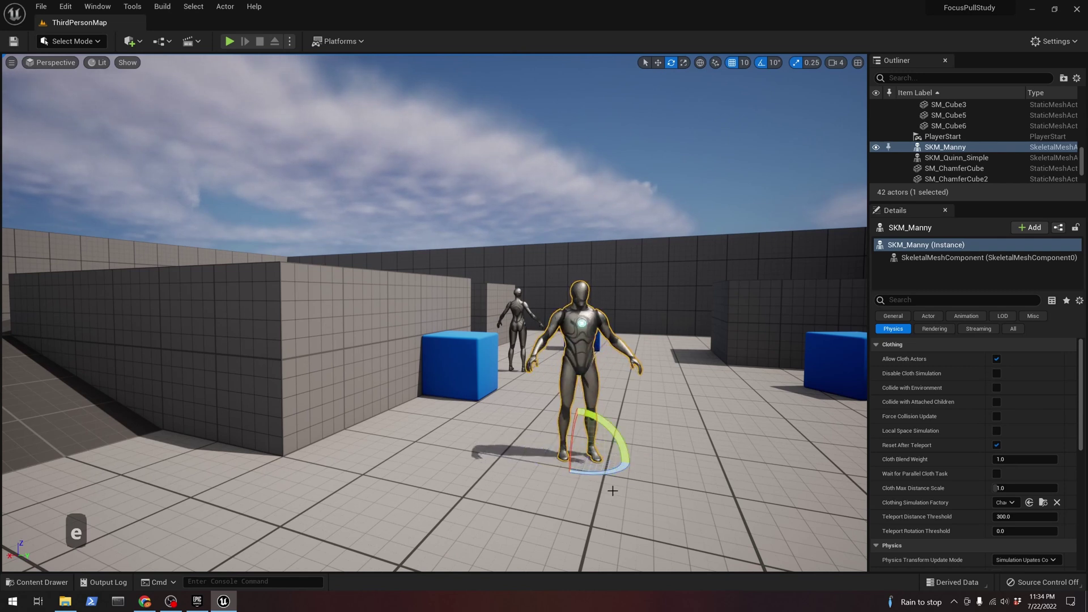
pyautogui.moveTo(620, 472); pyautogui.dragTo(652, 485)
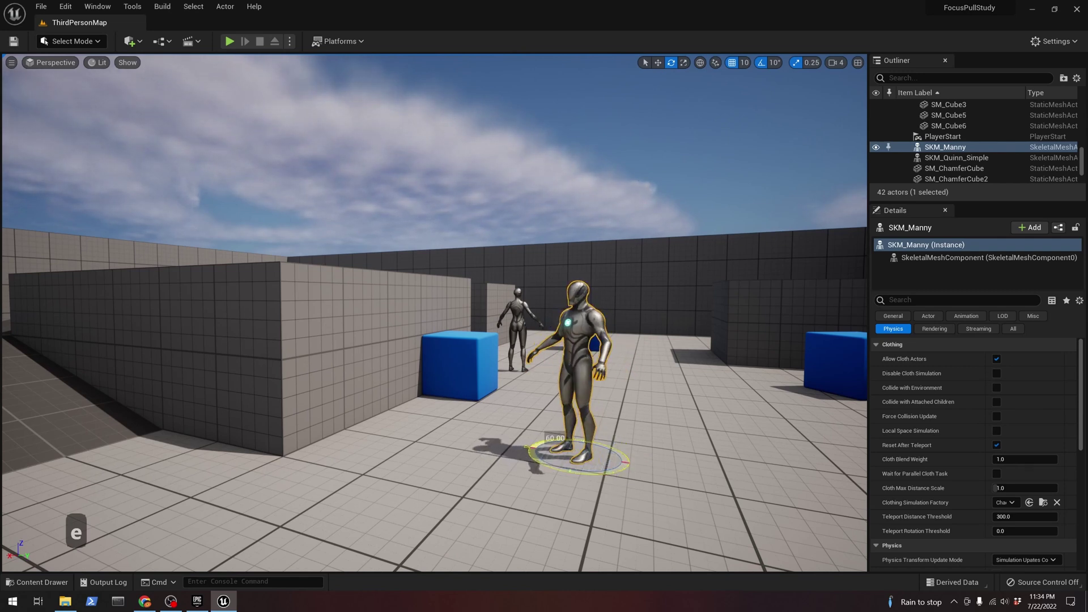
# Turn SKM_Quinn_Simple to face the camera and move it behind the blue cube
pyautogui.click(516, 340)
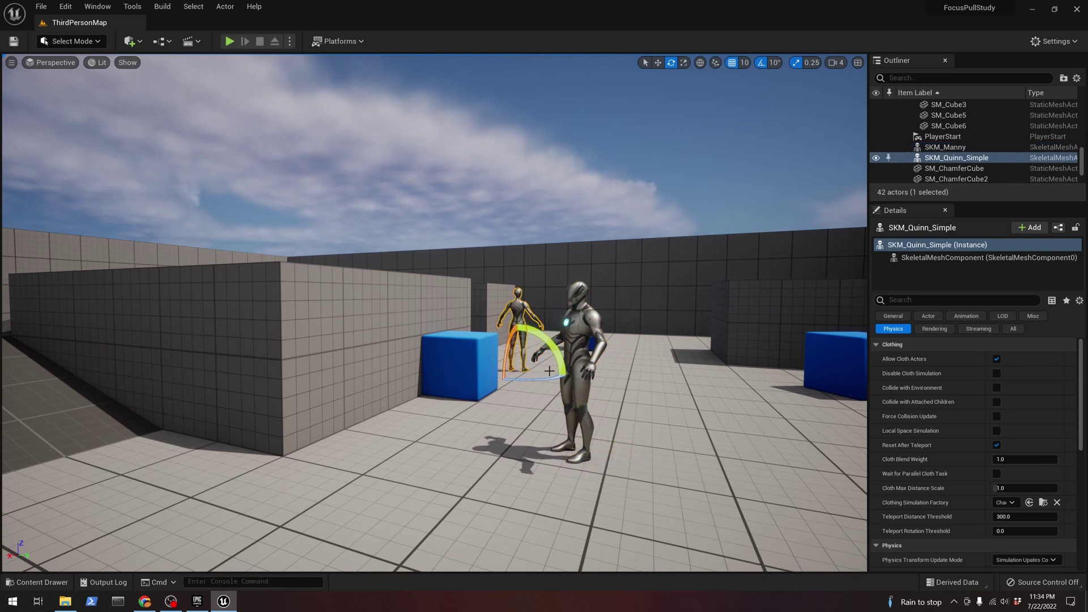
pyautogui.moveTo(549, 370); pyautogui.dragTo(596, 386)
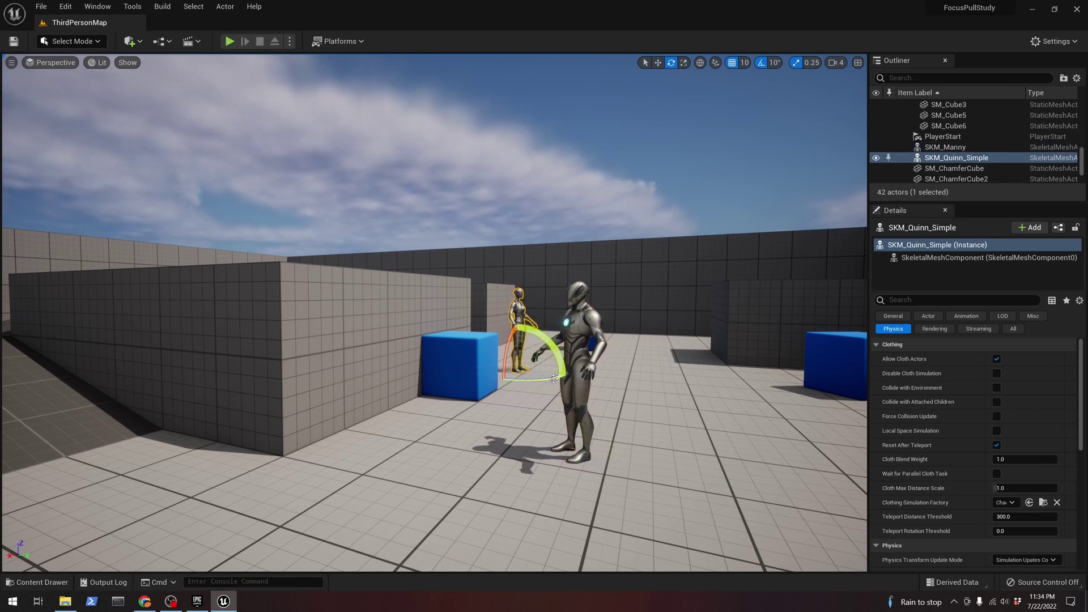
pyautogui.moveTo(554, 379); pyautogui.dragTo(582, 388)
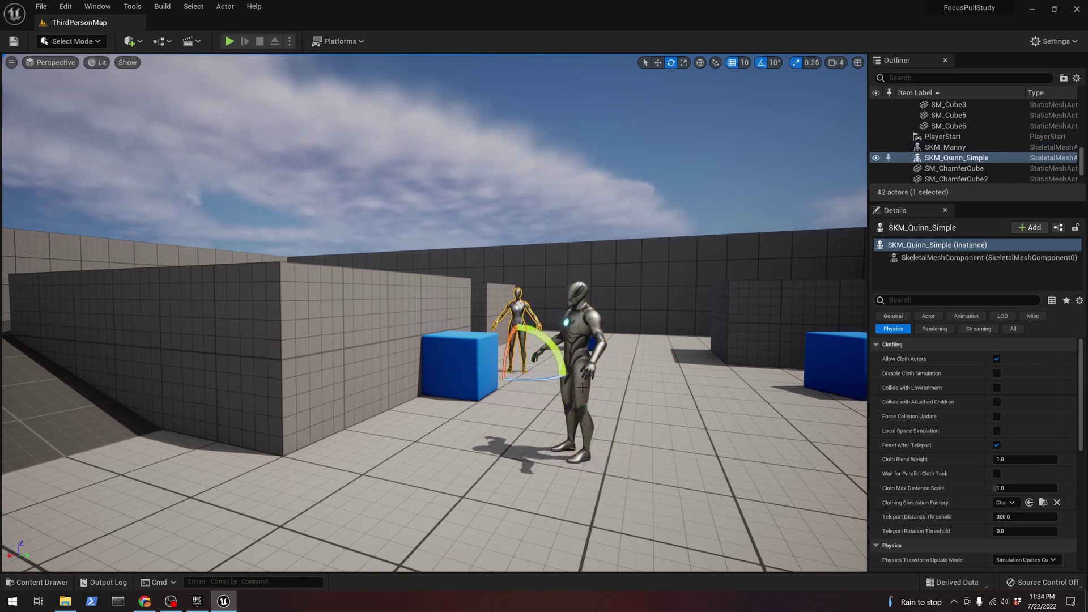
pyautogui.press('w')
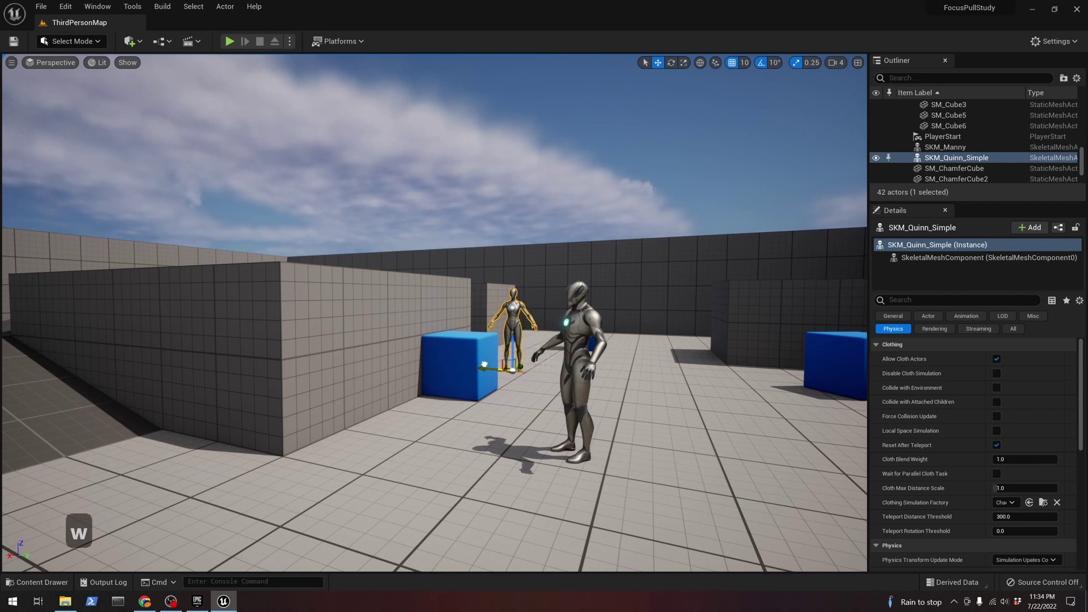
pyautogui.moveTo(484, 364)
pyautogui.mouseDown()
pyautogui.moveTo(433, 348)
pyautogui.moveTo(472, 368)
pyautogui.mouseUp()
pyautogui.press('e')
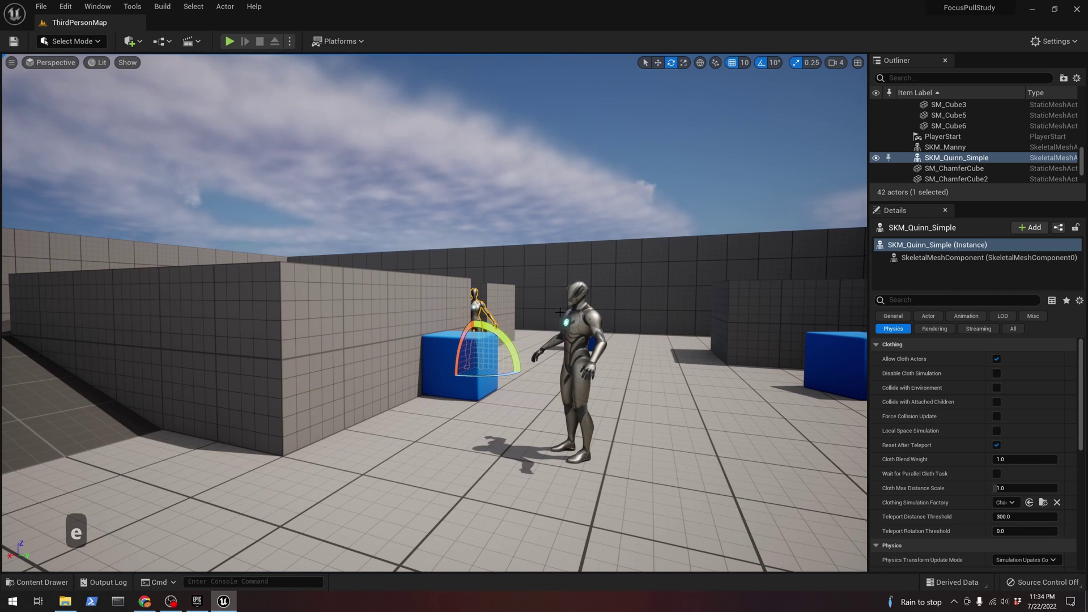
pyautogui.scroll(3, 564, 361)
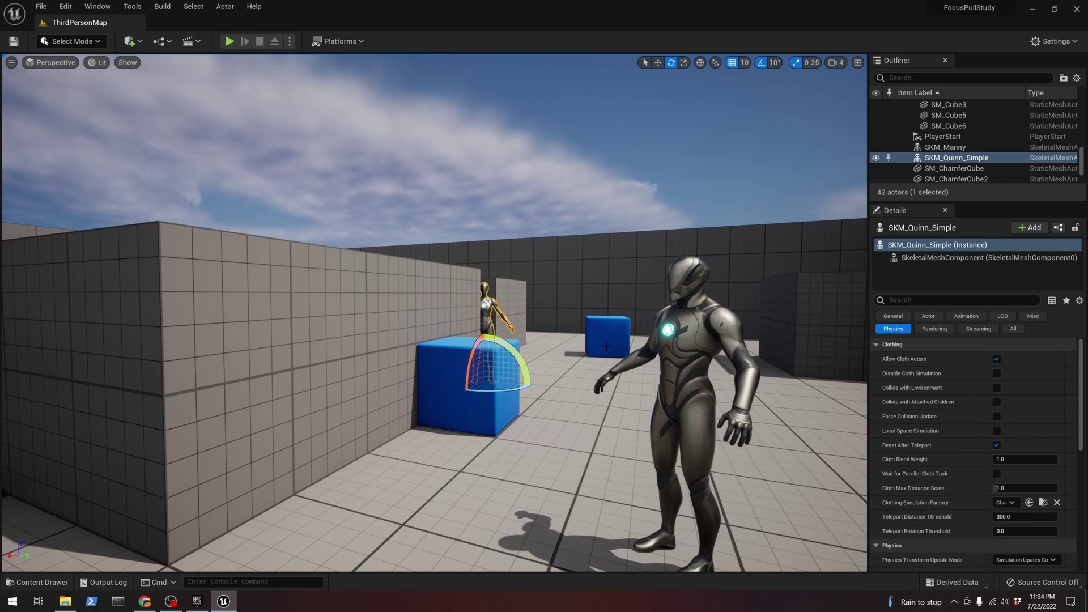
# Add a level sequence from the Cinematics menu and save it as FocusStudyLevelSequence
pyautogui.click(193, 41)
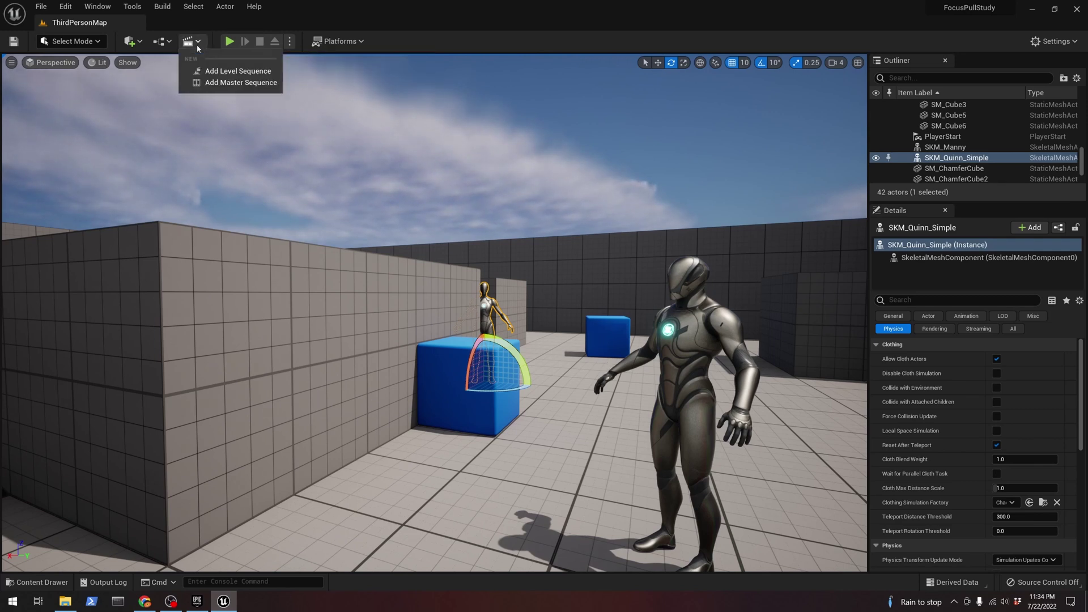
pyautogui.click(229, 71)
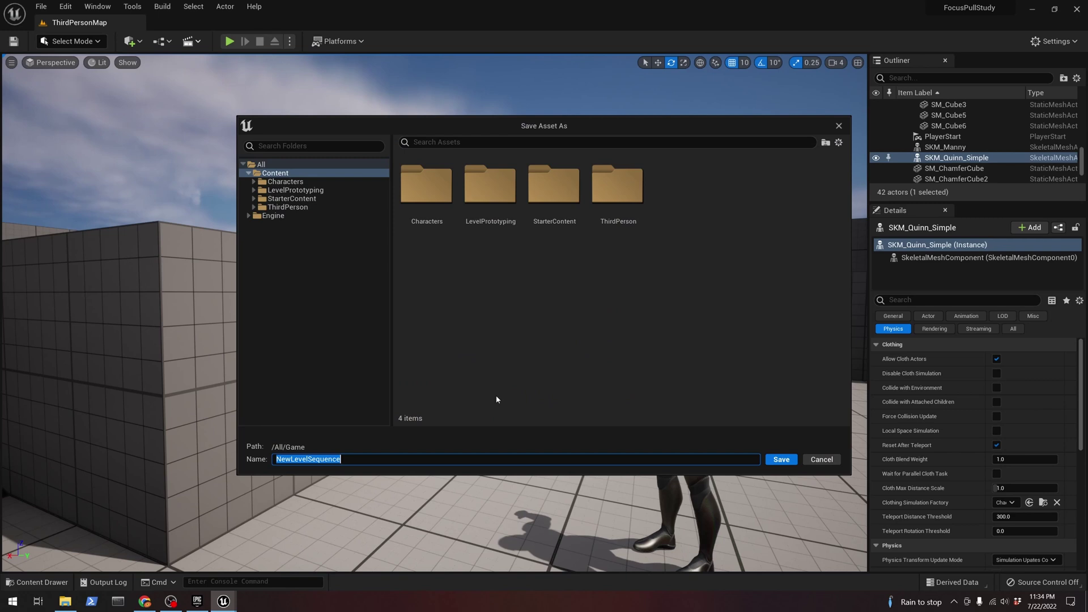
pyautogui.write('Focuws')
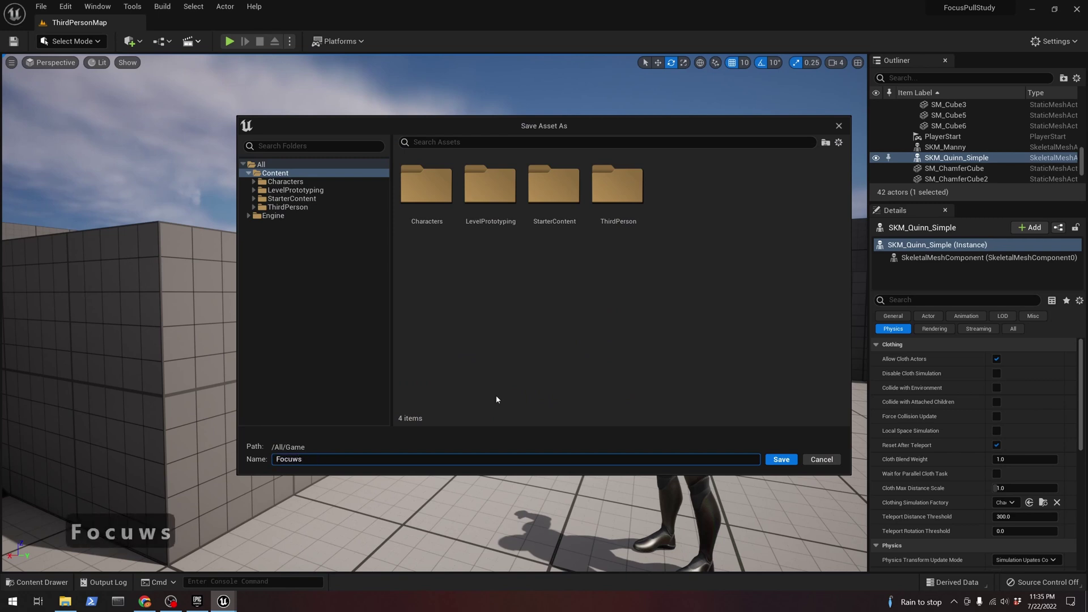
pyautogui.press('BackSpace')
pyautogui.press('BackSpace')
pyautogui.write('sStudyLe')
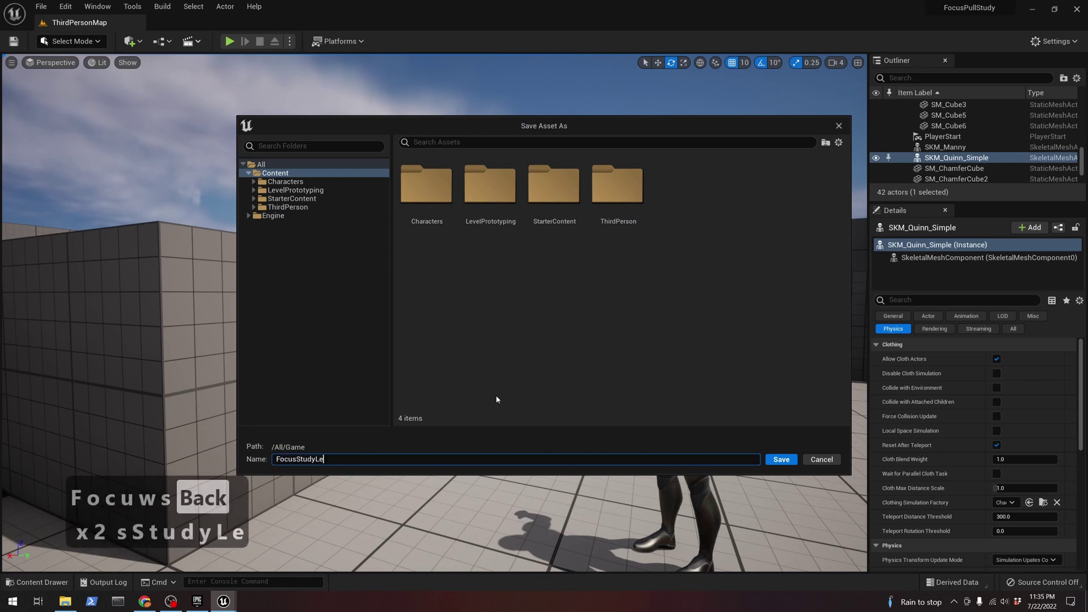
pyautogui.write('velSequence')
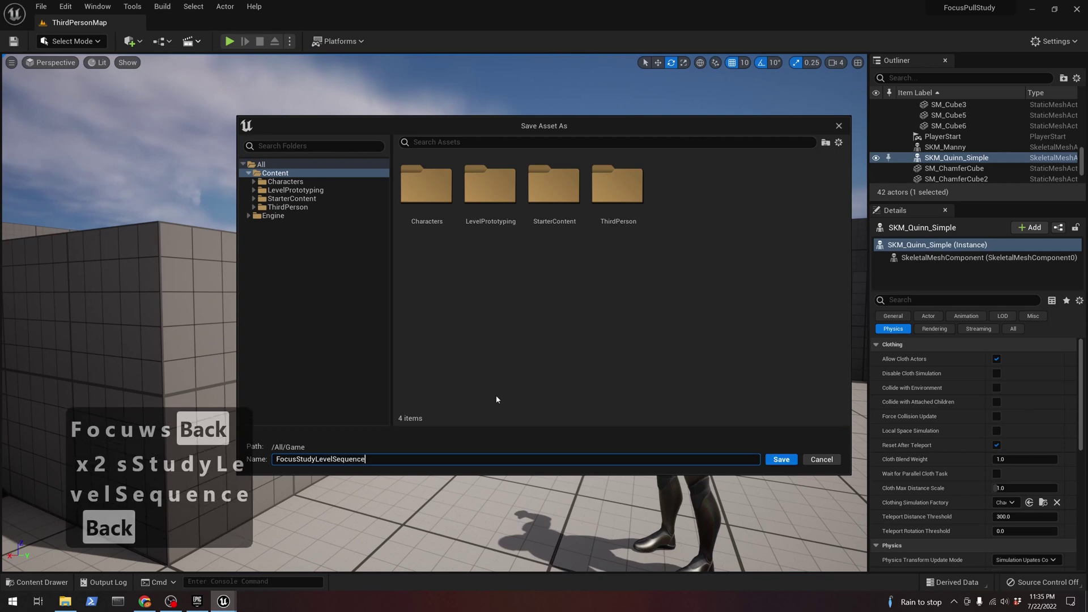
pyautogui.click(781, 459)
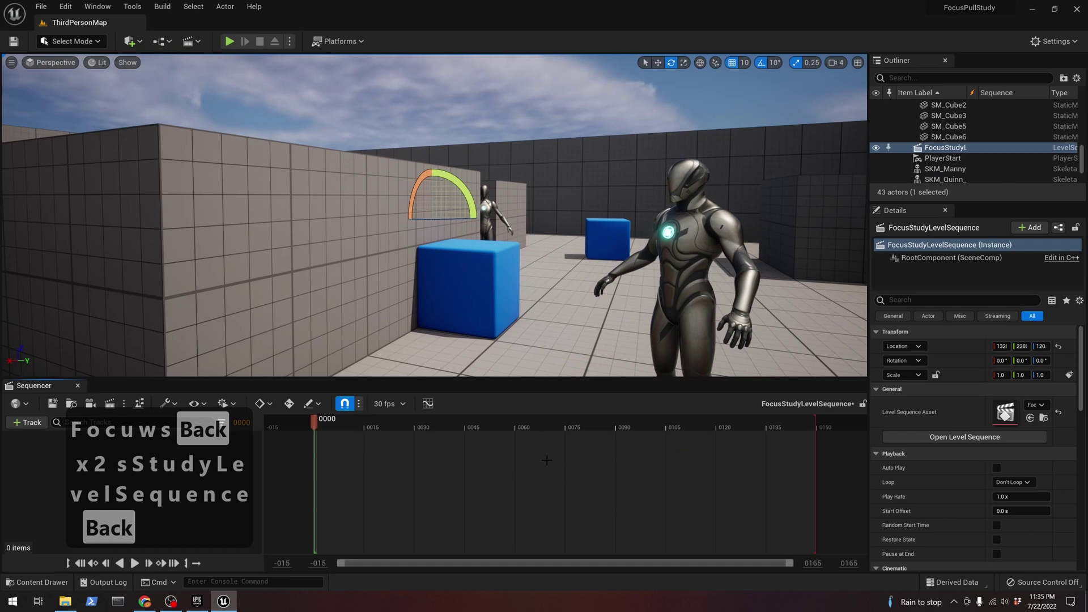
# Add a Cine Camera Actor with a camera cut to the sequence and look through it
pyautogui.click(91, 403)
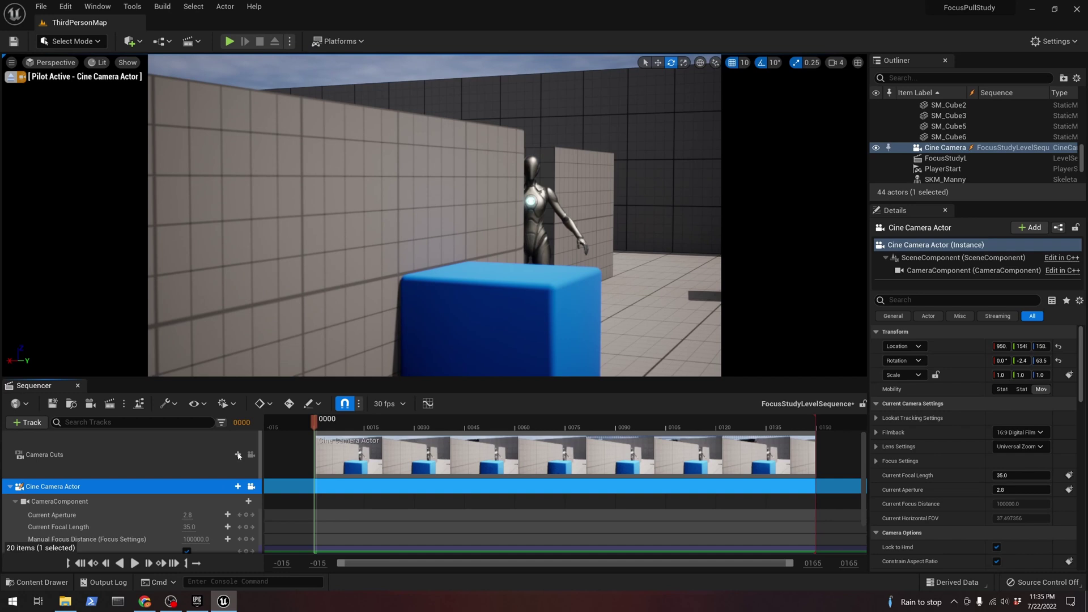
pyautogui.click(251, 488)
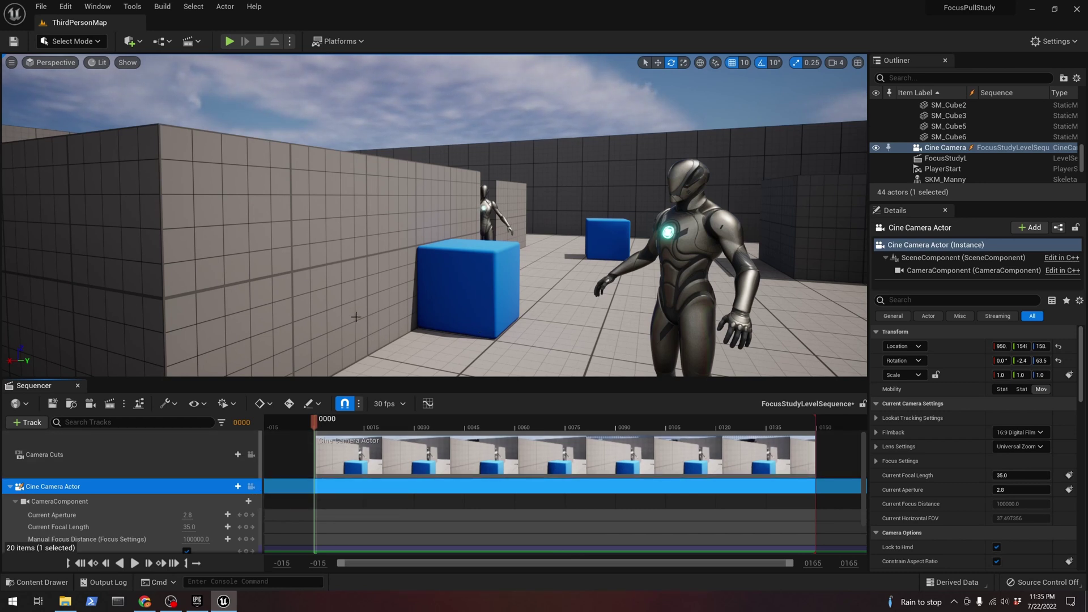
pyautogui.click(251, 486)
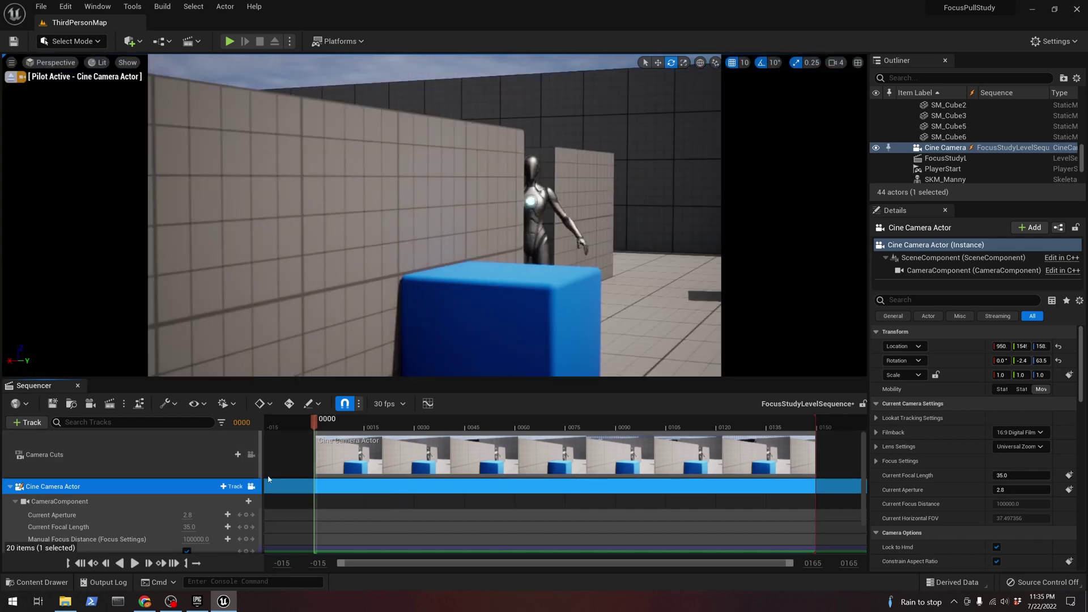
pyautogui.click(401, 324)
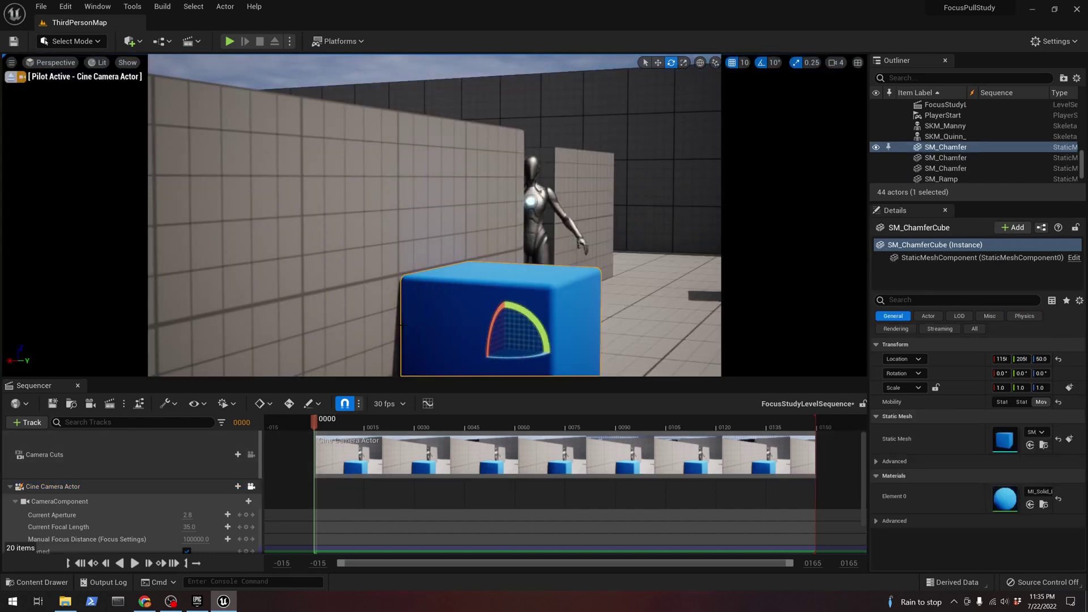
pyautogui.press('Escape')
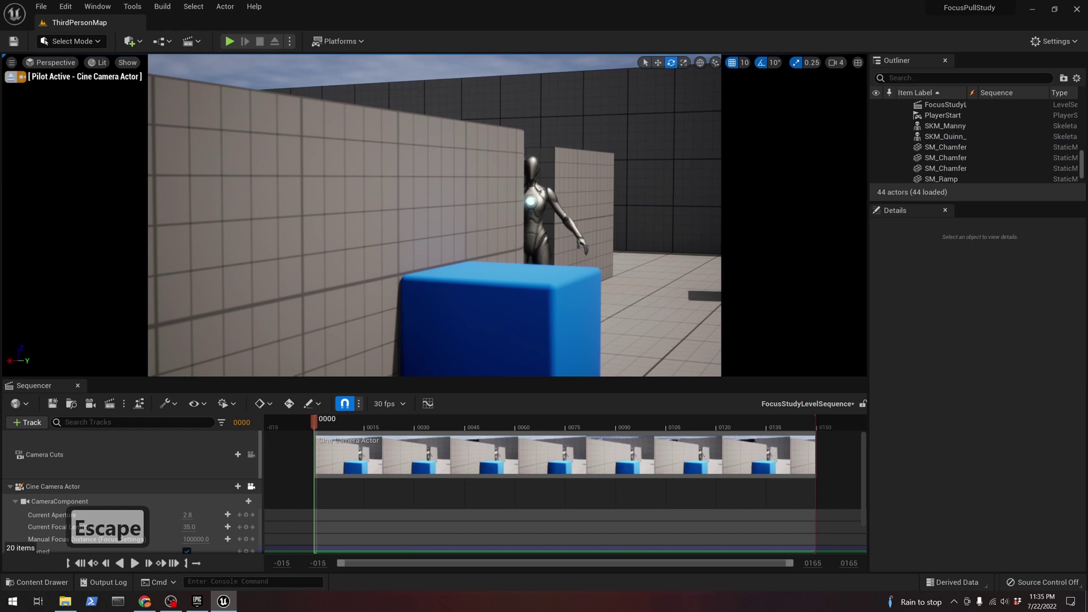
# Fly the piloted cine camera to frame both mannequins, then stop piloting it
pyautogui.press('s')
pyautogui.press('s')
pyautogui.press('s')
pyautogui.press('d')
pyautogui.press('a')
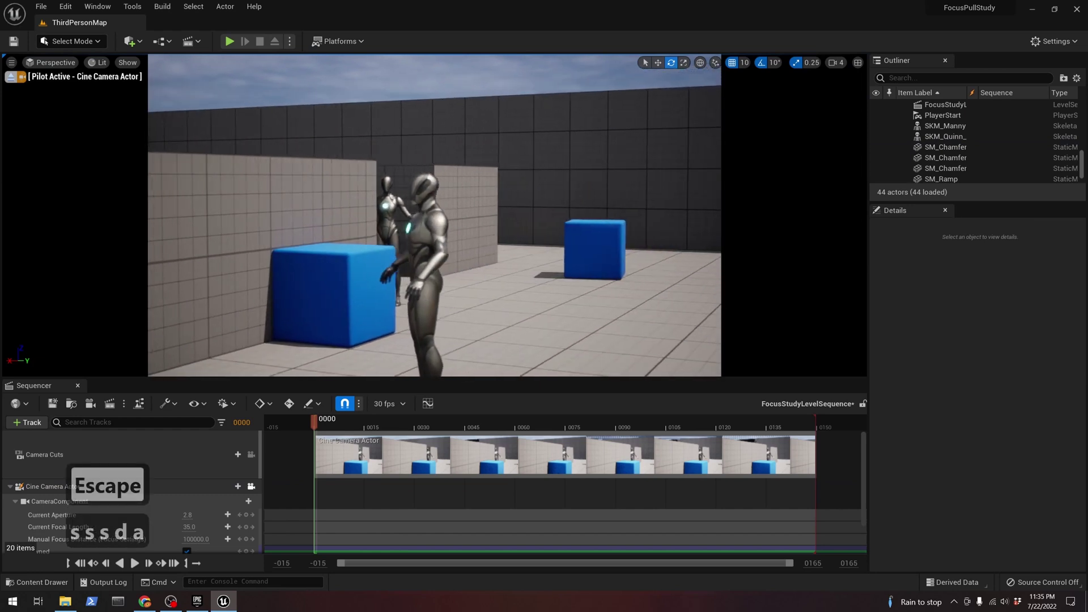
pyautogui.press('w')
pyautogui.press('w')
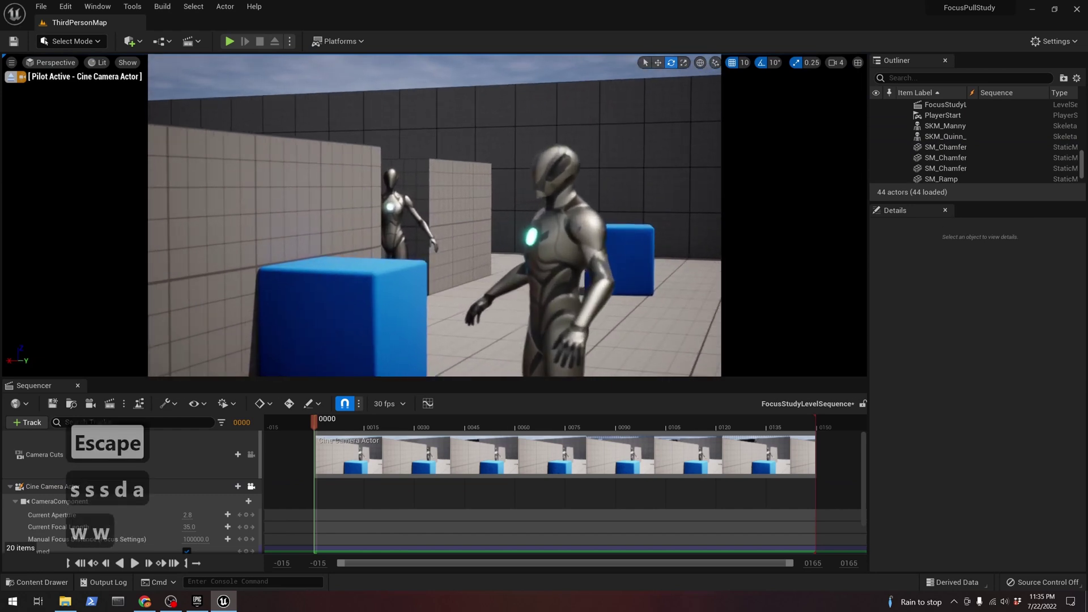
pyautogui.press('w')
pyautogui.press('s')
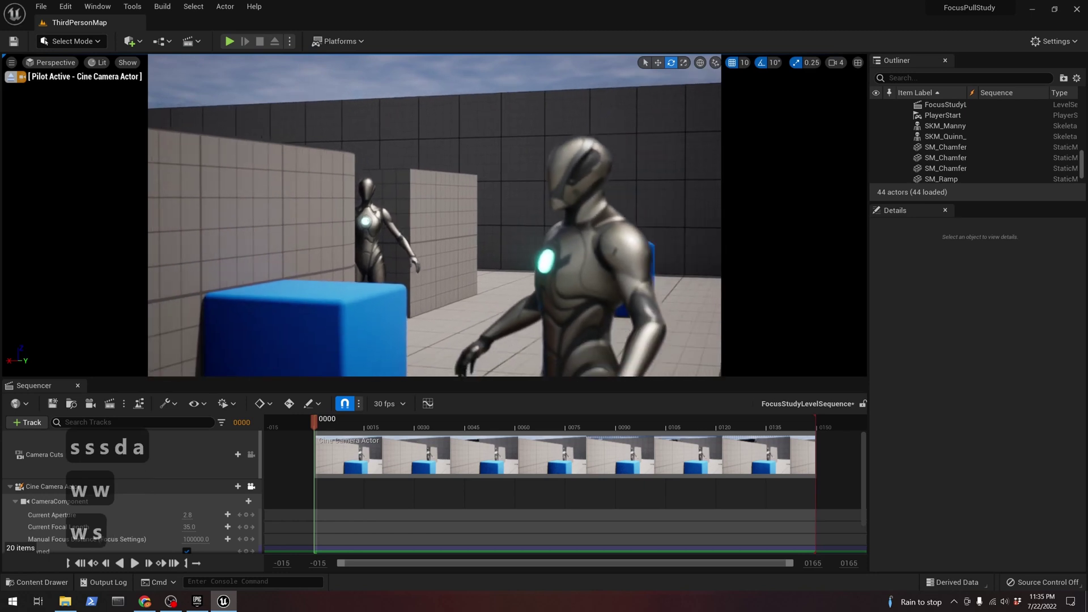
pyautogui.moveTo(340, 309); pyautogui.dragTo(340, 308, button='right')
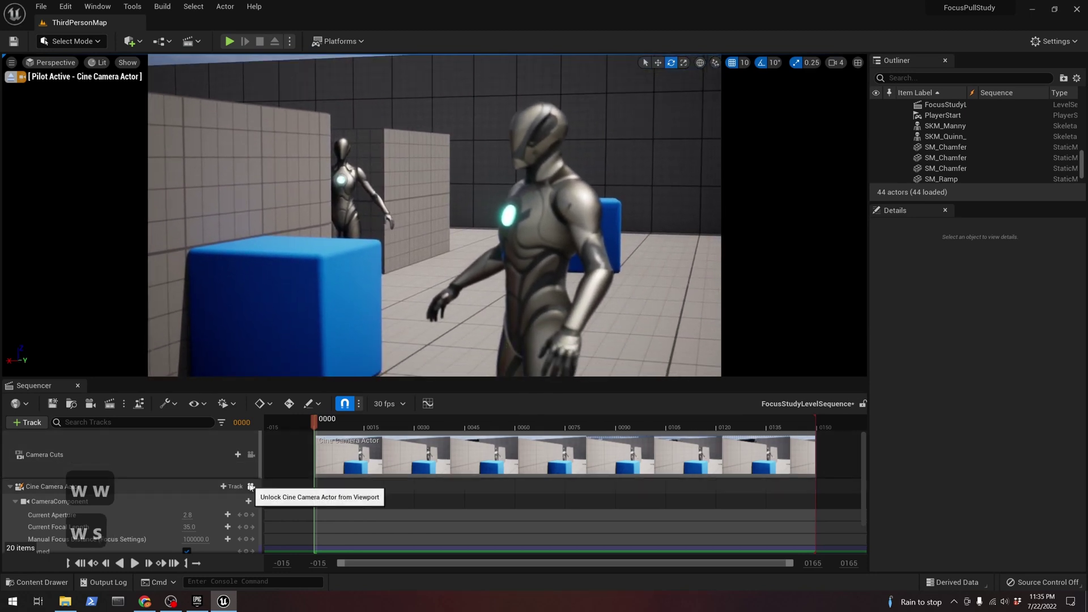
pyautogui.click(251, 486)
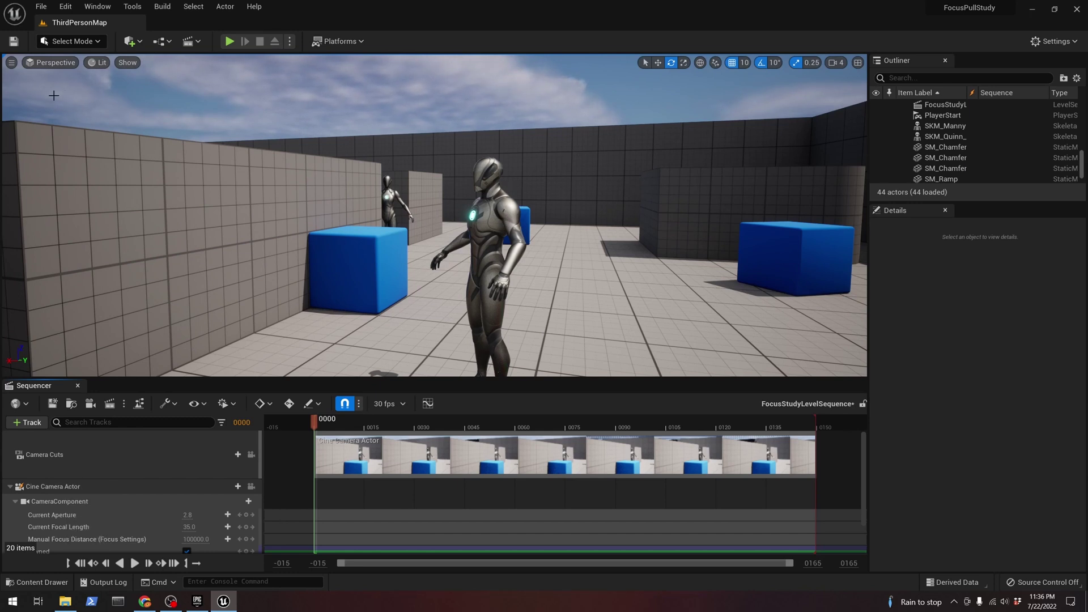
# Split the viewport into two side-by-side panes, the left one a lit perspective view
pyautogui.click(10, 65)
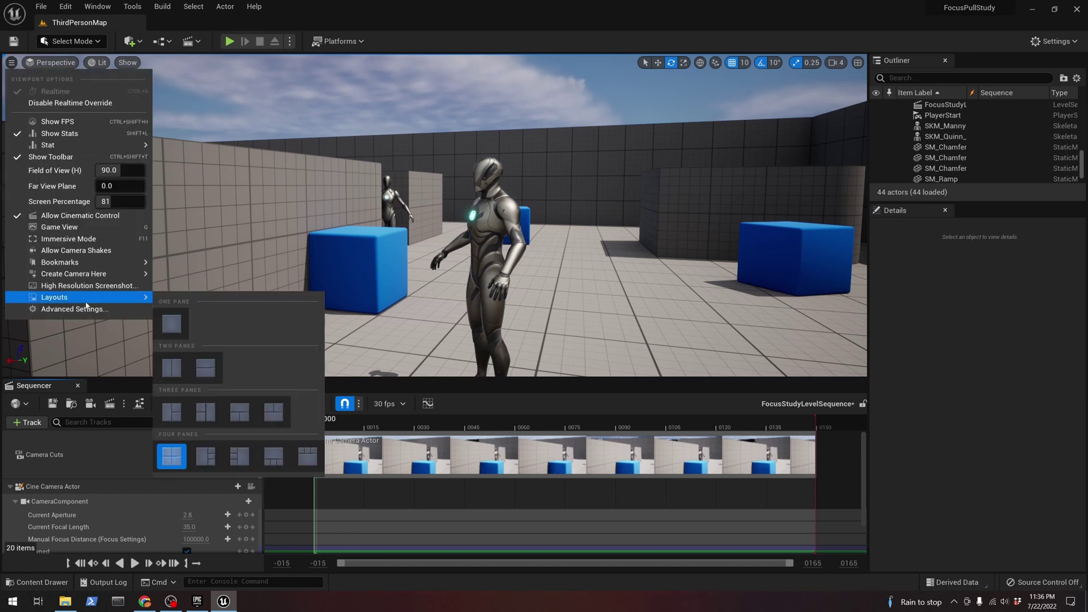
pyautogui.click(13, 62)
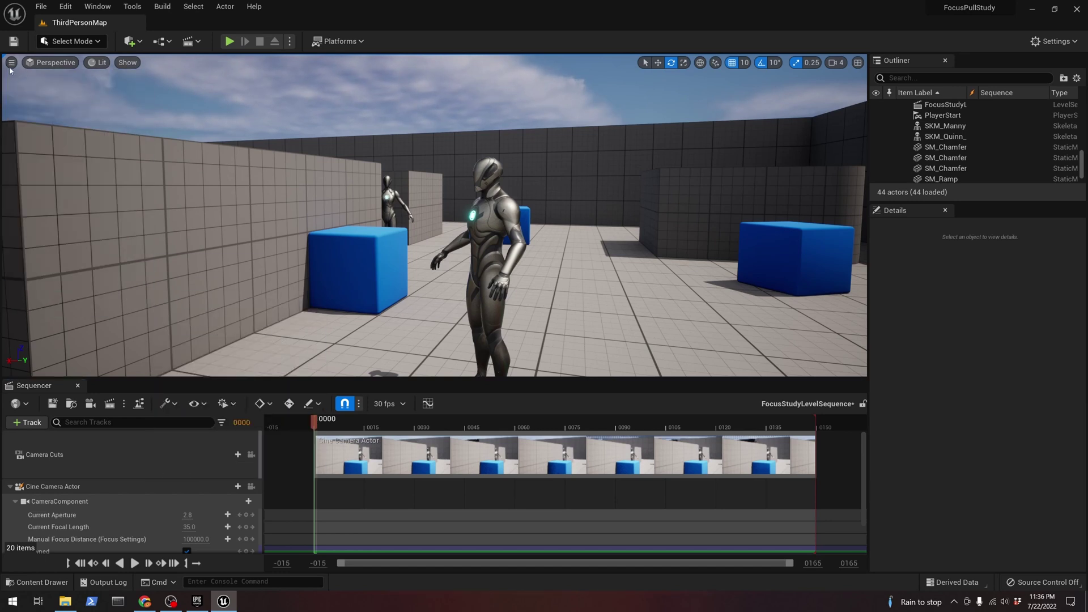
pyautogui.click(11, 64)
pyautogui.moveTo(73, 301)
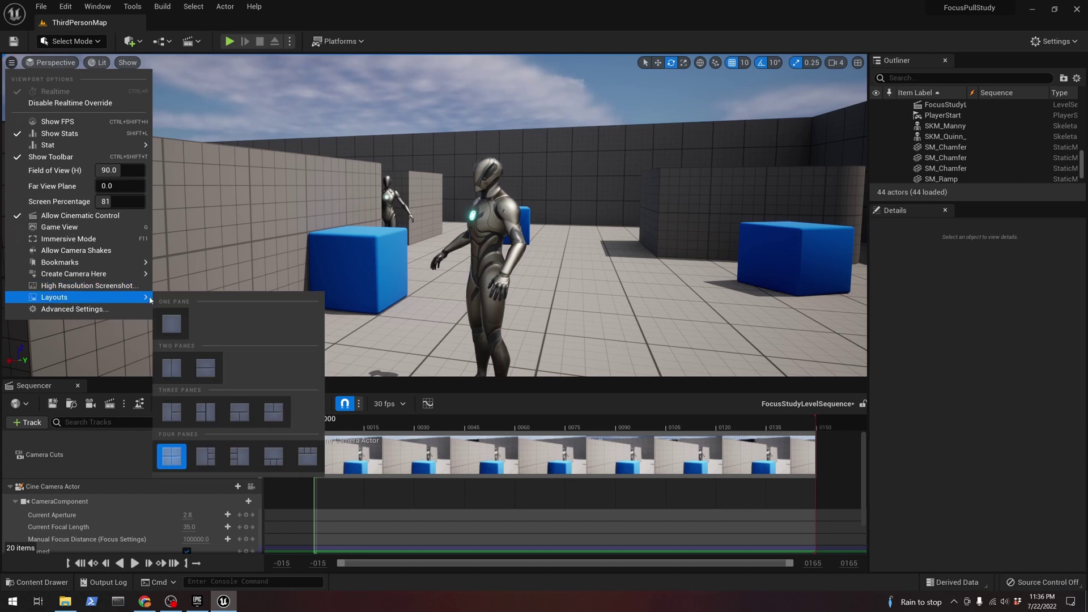
pyautogui.click(184, 368)
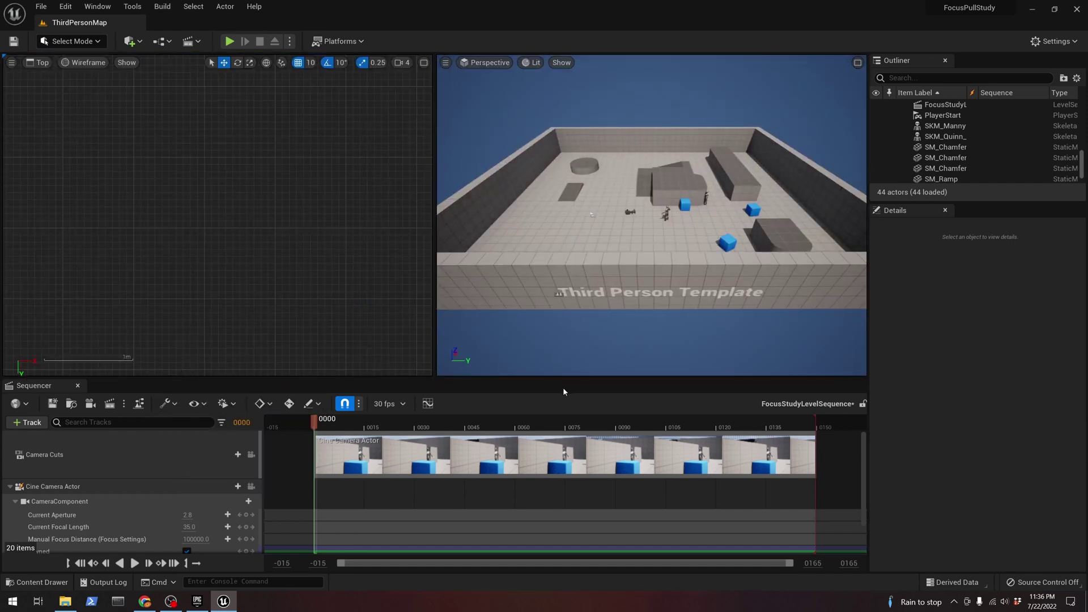
pyautogui.moveTo(555, 379); pyautogui.dragTo(556, 399)
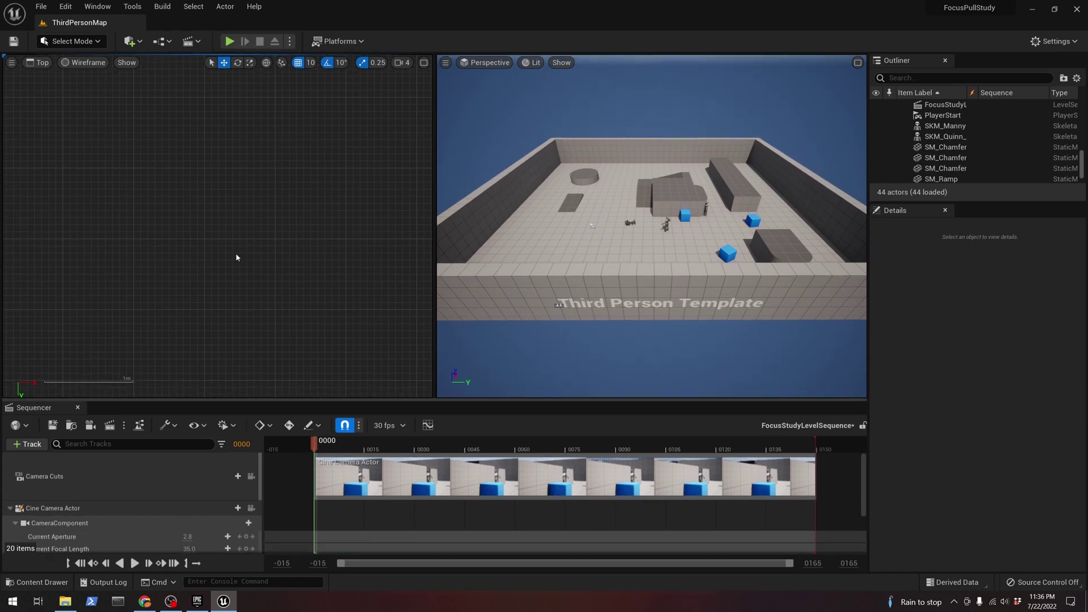
pyautogui.click(41, 62)
pyautogui.click(42, 83)
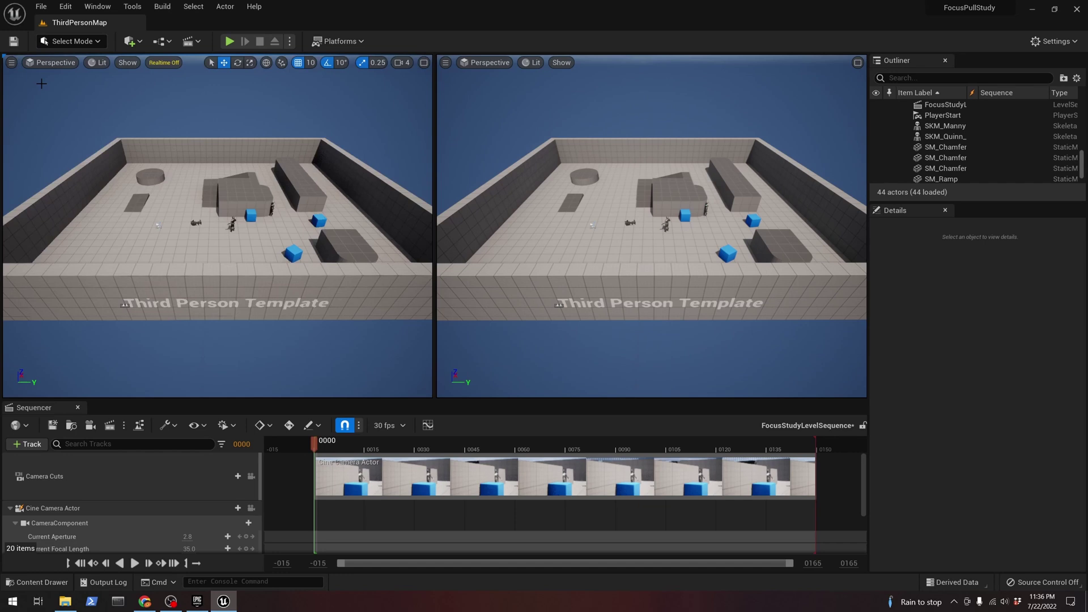
pyautogui.click(486, 62)
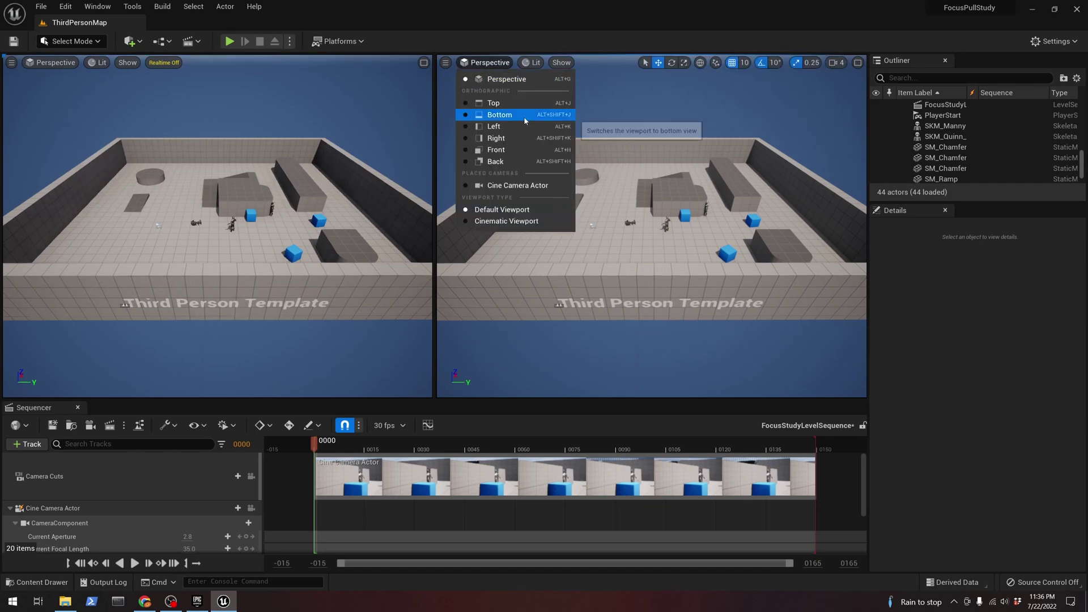
pyautogui.click(563, 364)
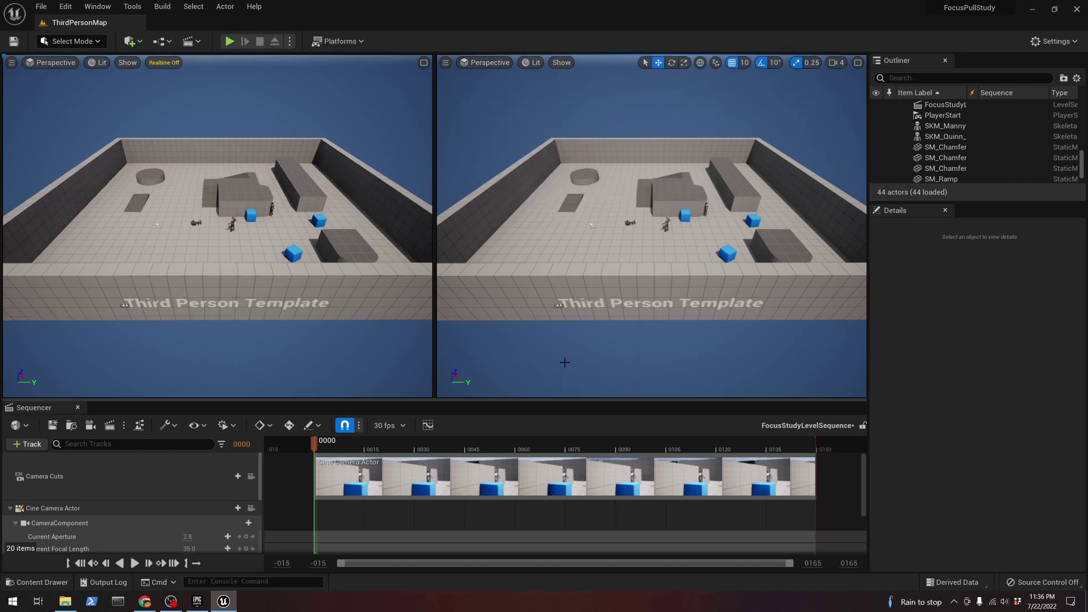
# Look through the Cine Camera Actor in the right viewport, framing both mannequins
pyautogui.click(250, 507)
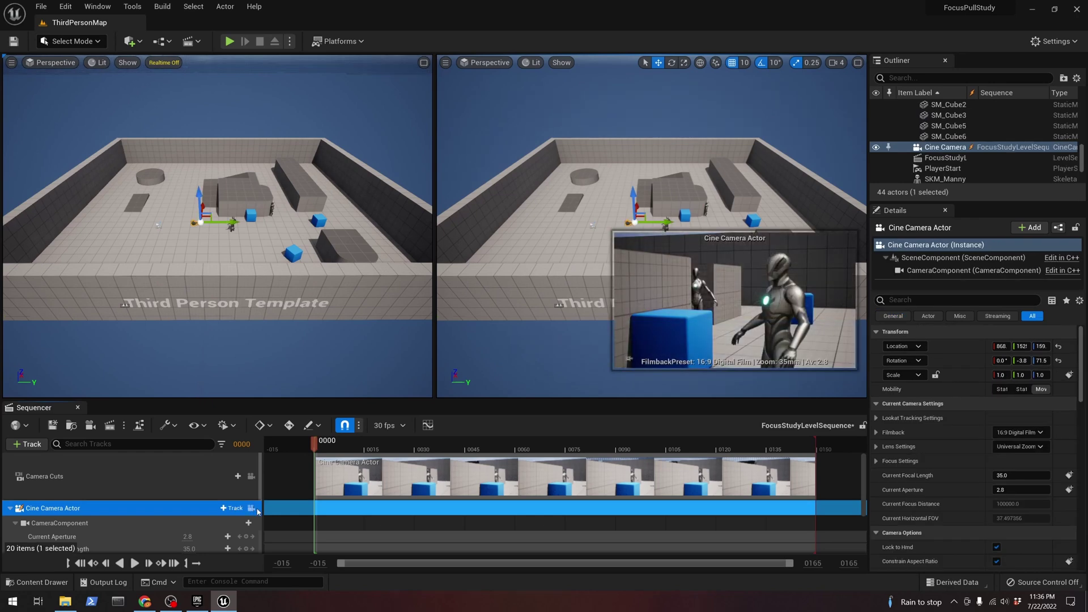
pyautogui.click(251, 508)
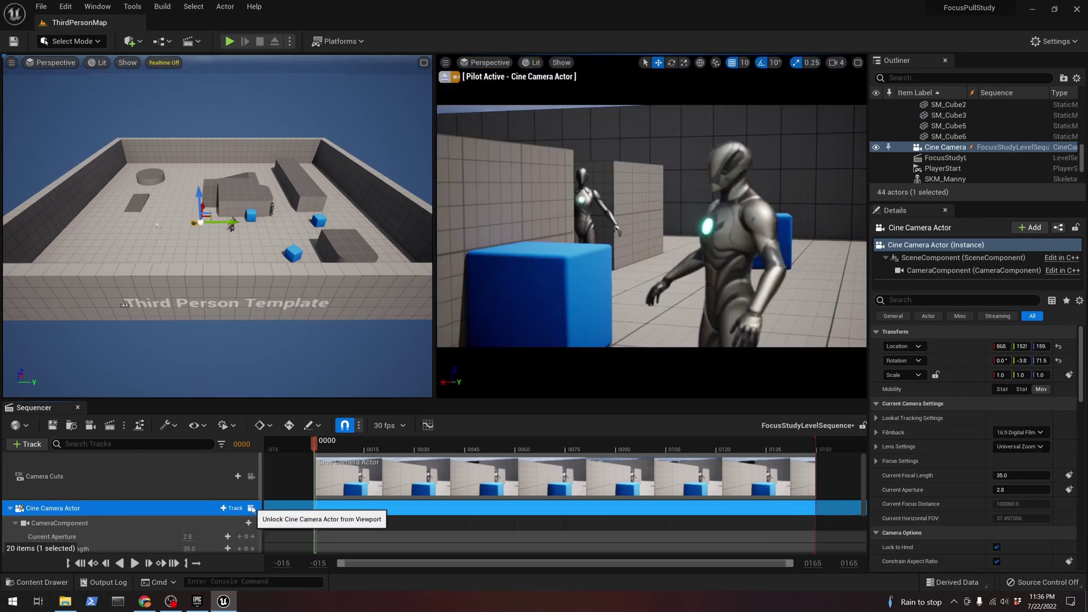
pyautogui.click(234, 508)
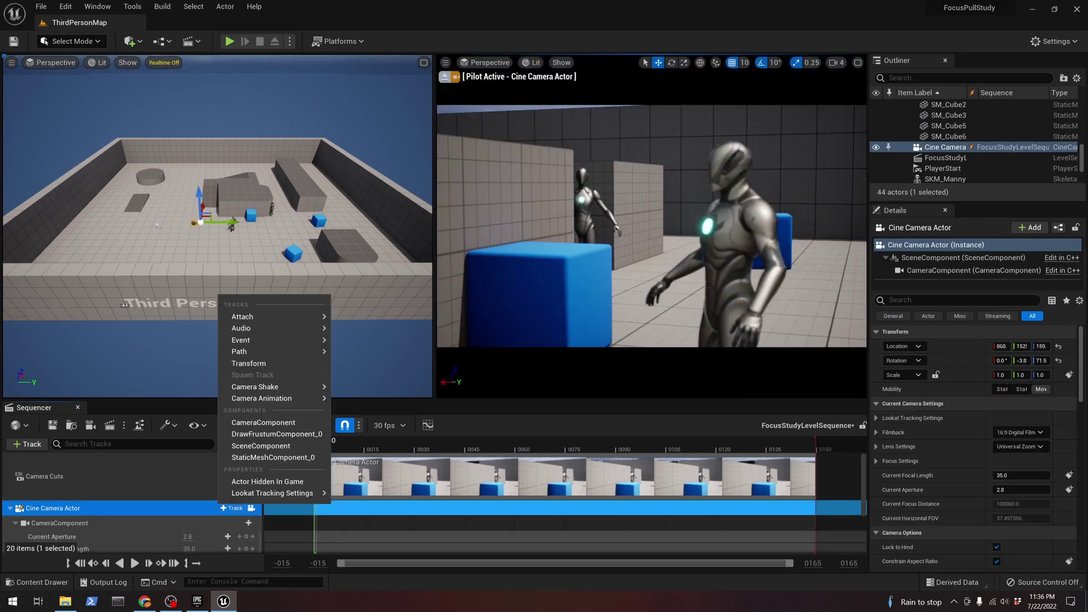
pyautogui.click(159, 238)
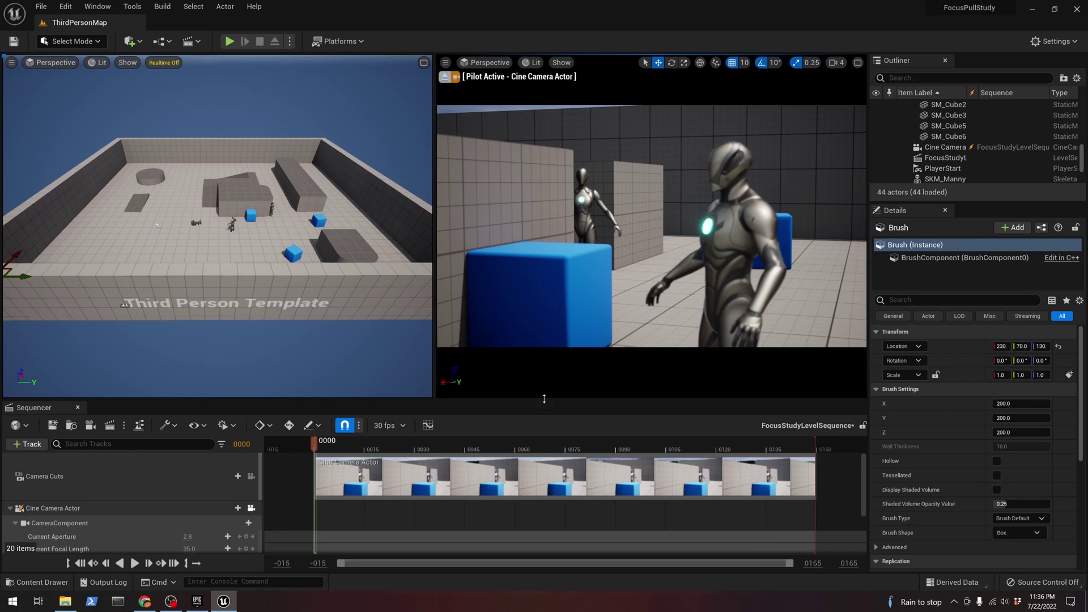
# Enlarge the Sequencer, scrub the shot, and drag Manual Focus Distance down to 195.75
pyautogui.moveTo(544, 399); pyautogui.dragTo(544, 350)
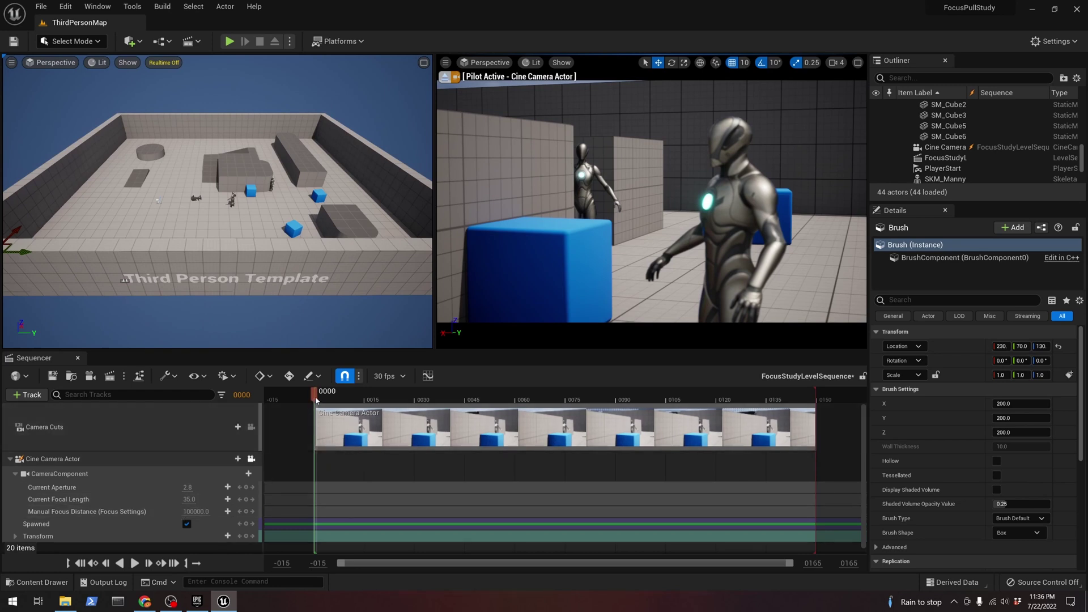
pyautogui.click(344, 399)
pyautogui.moveTo(359, 401); pyautogui.dragTo(316, 409)
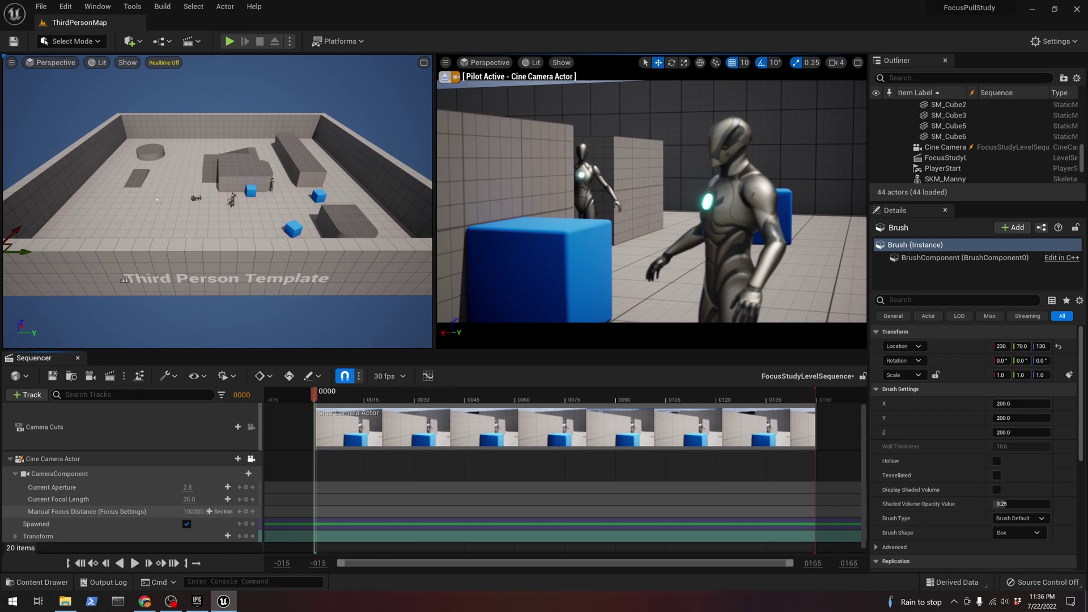
pyautogui.moveTo(193, 511)
pyautogui.mouseDown()
pyautogui.moveTo(173, 511)
pyautogui.moveTo(213, 511)
pyautogui.mouseUp()
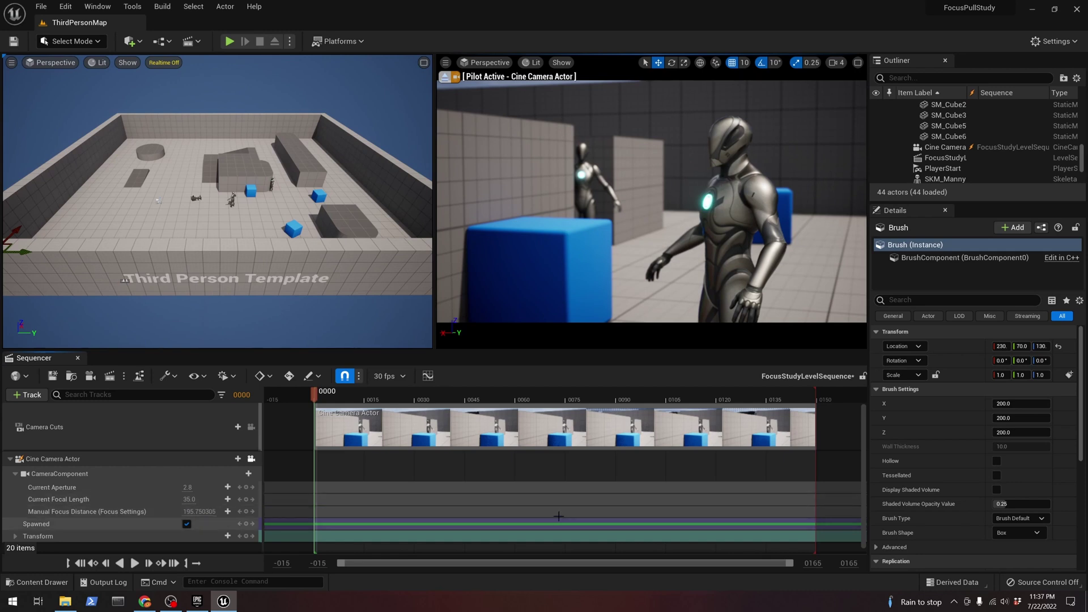
# Select the Cine Camera and expand Current Camera Settings > Focus Settings
pyautogui.click(936, 149)
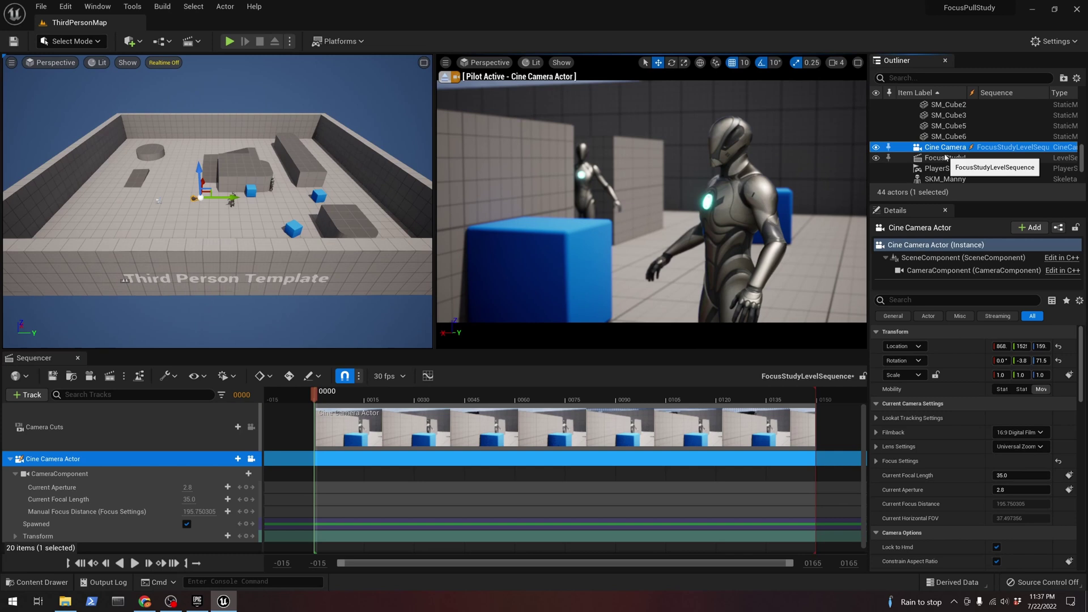
pyautogui.click(886, 403)
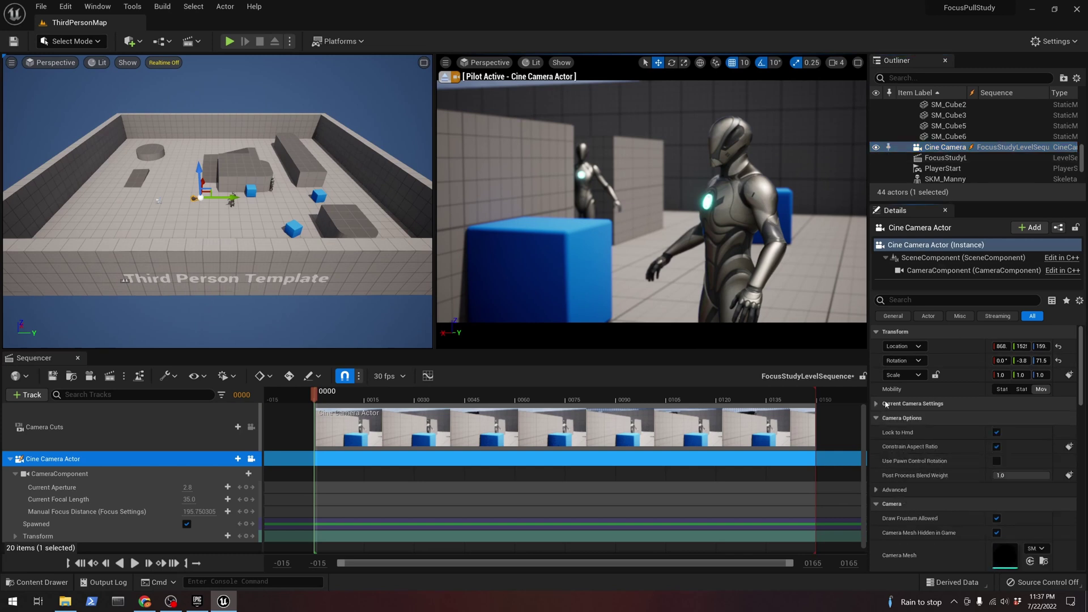
pyautogui.click(885, 418)
pyautogui.click(886, 432)
pyautogui.click(885, 447)
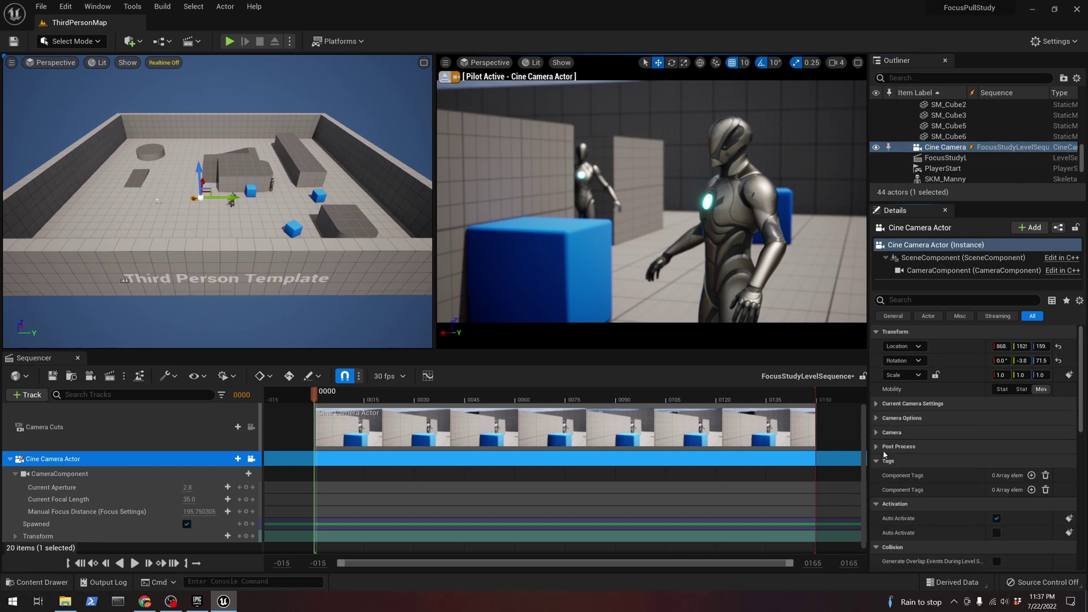
pyautogui.click(886, 404)
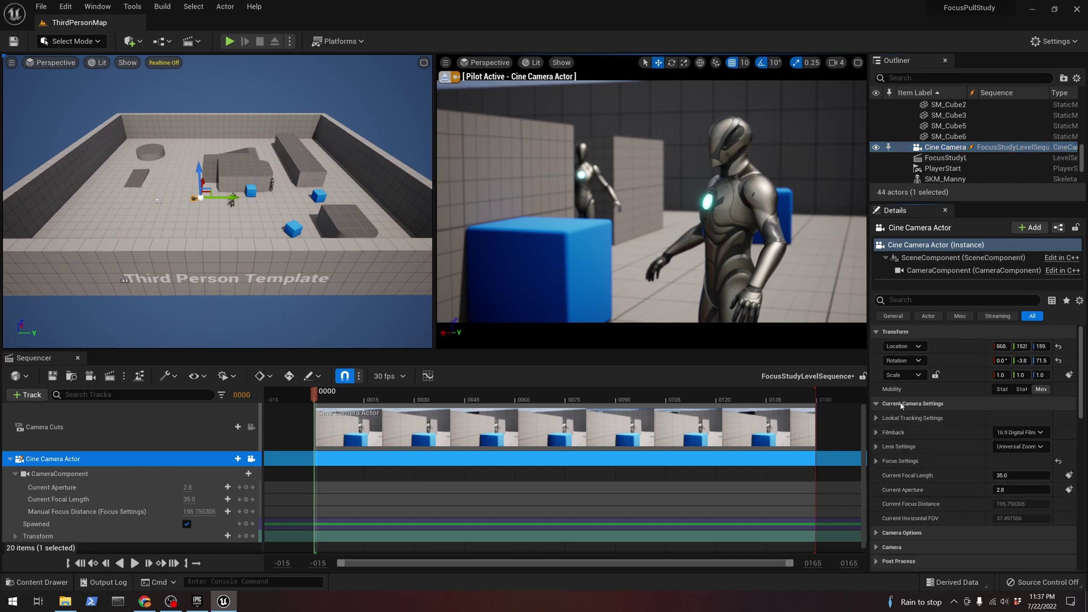
pyautogui.click(887, 462)
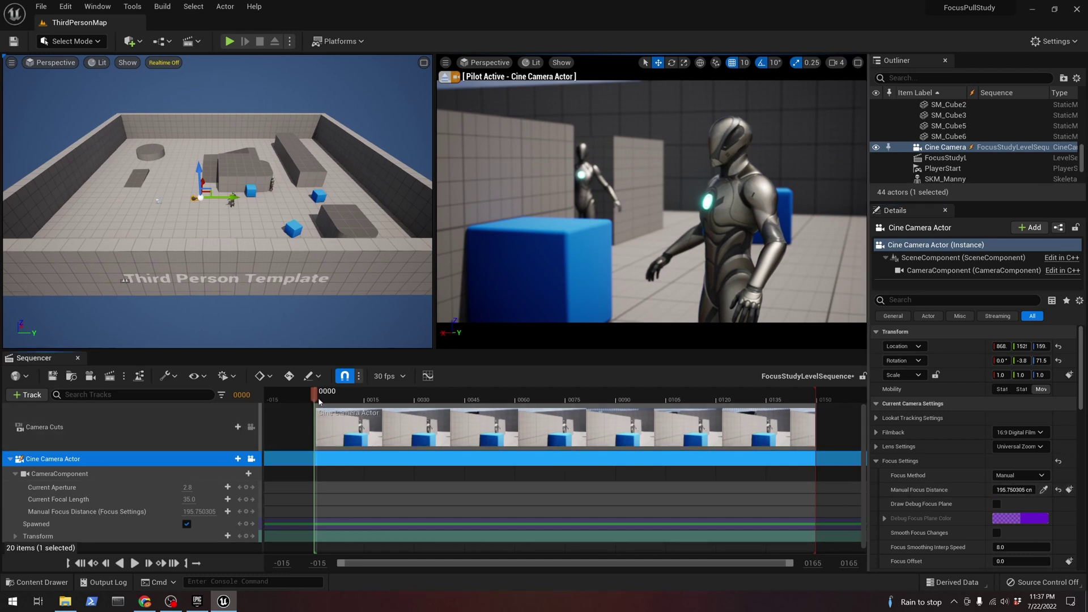
# Frame the camera in the overview viewport and eyedrop a focus distance of 299.544037
pyautogui.click(148, 201)
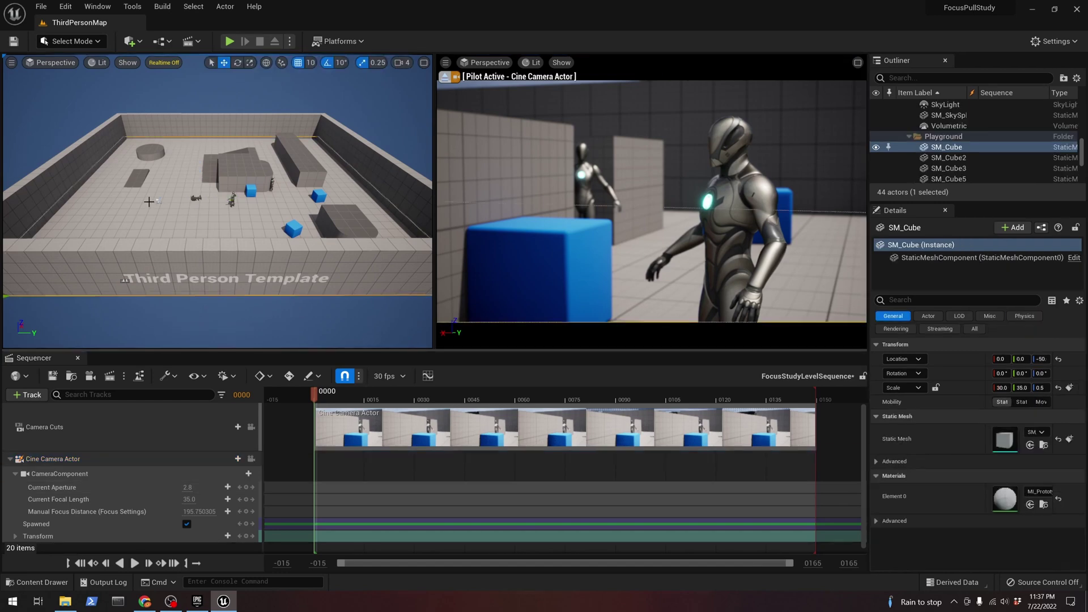
pyautogui.click(192, 198)
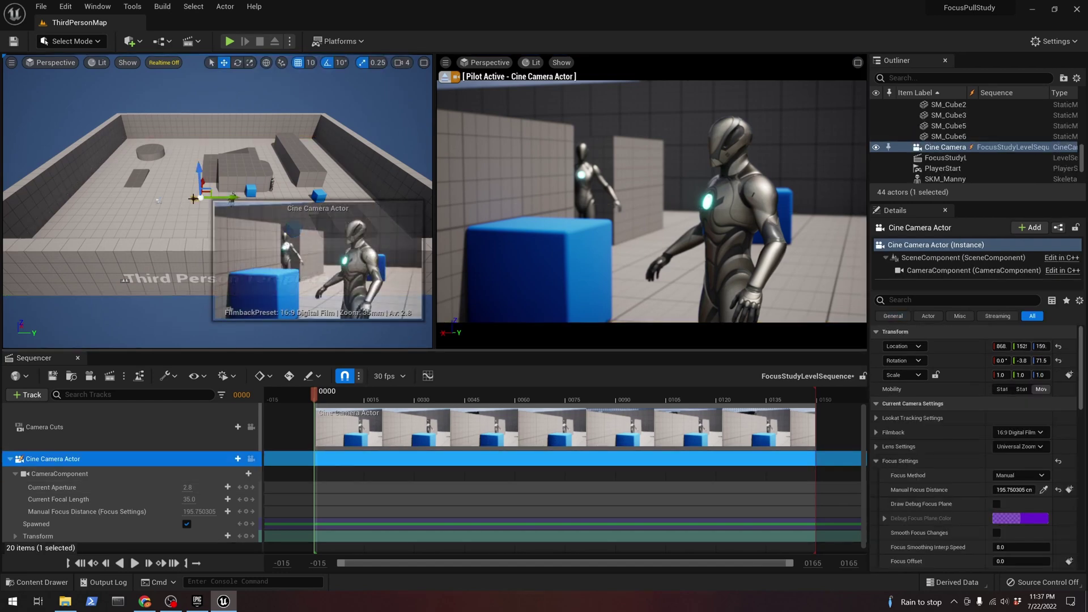
pyautogui.press('f')
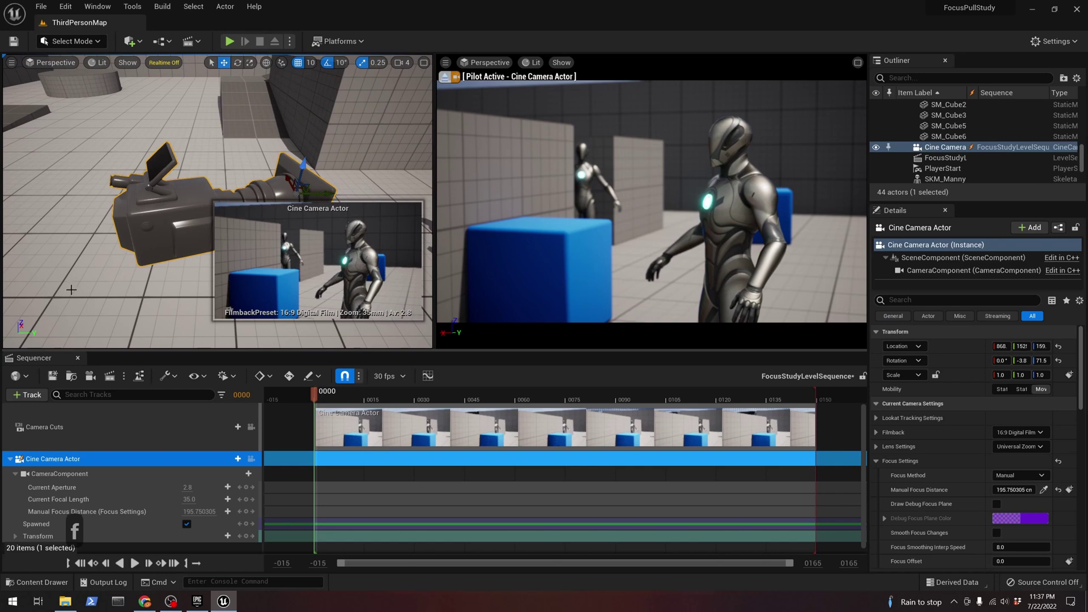
pyautogui.keyDown('alt'); pyautogui.moveTo(71, 279); pyautogui.dragTo(216, 272); pyautogui.keyUp('alt')
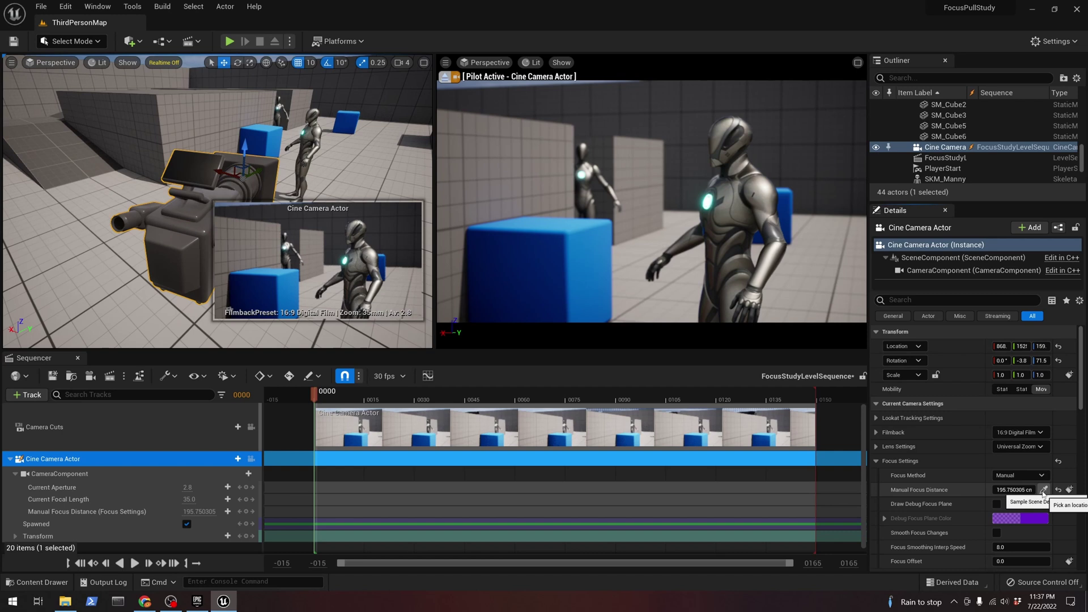
pyautogui.click(314, 131)
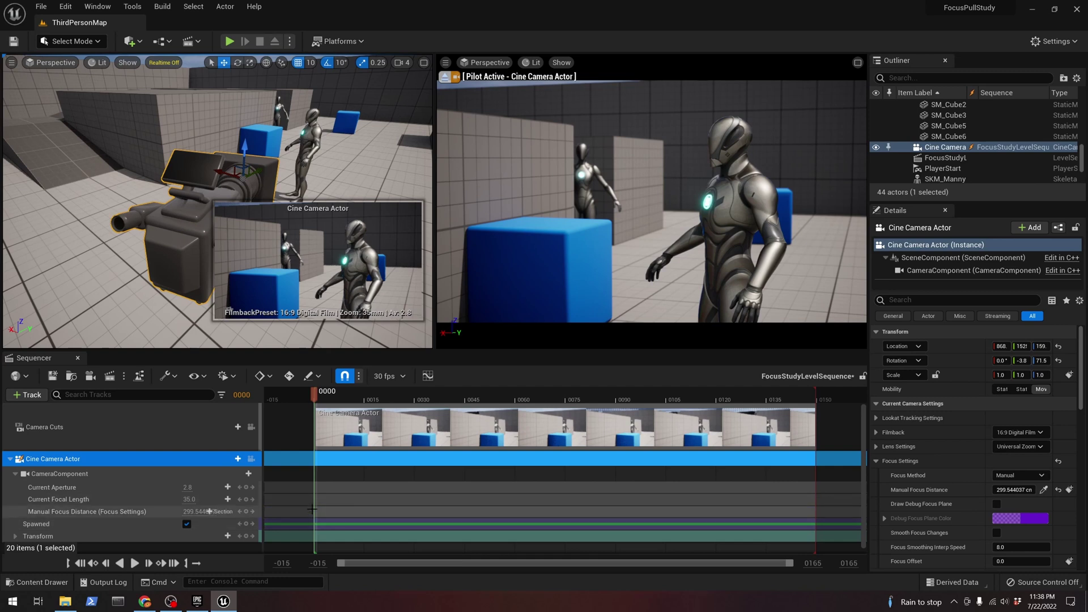
# Key focus distance 299.544037 at frames 0000 and 0045, and 823.753296 at frame 0060
pyautogui.click(246, 513)
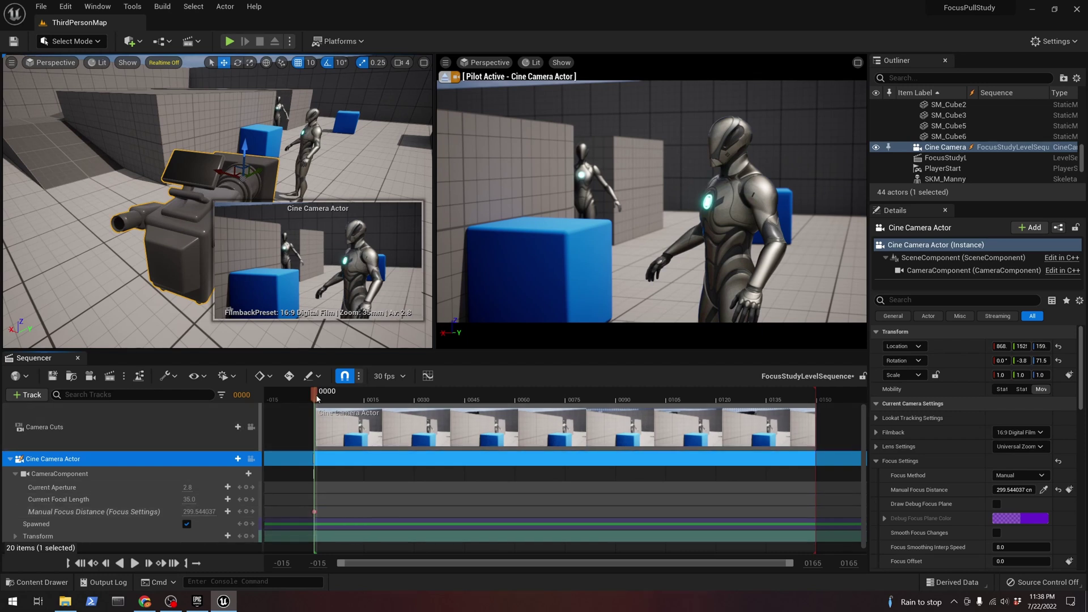
pyautogui.moveTo(325, 401); pyautogui.dragTo(467, 398)
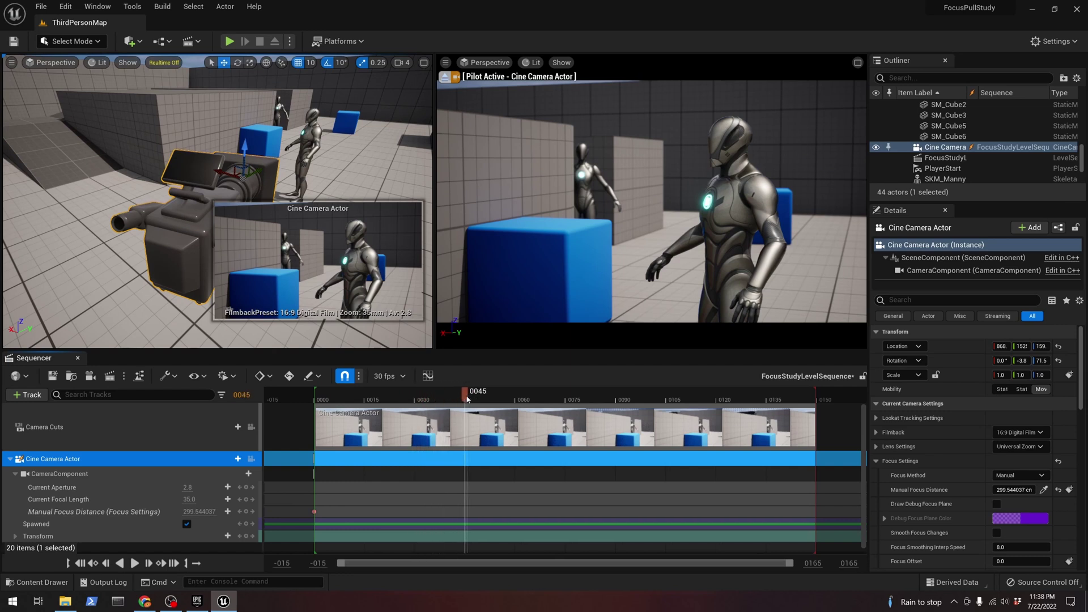
pyautogui.click(245, 511)
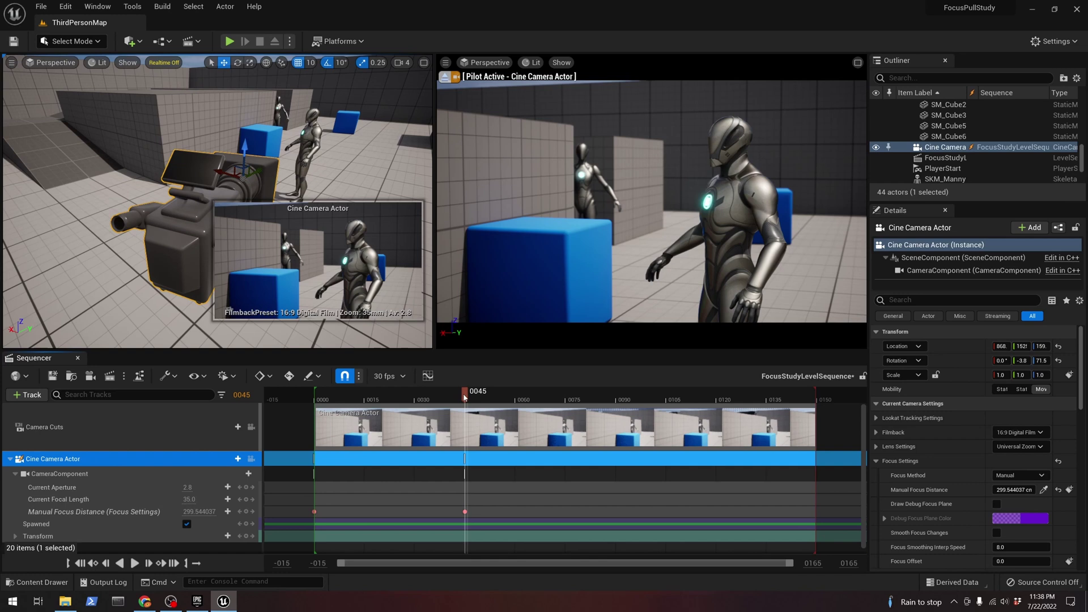
pyautogui.moveTo(464, 396); pyautogui.dragTo(543, 400)
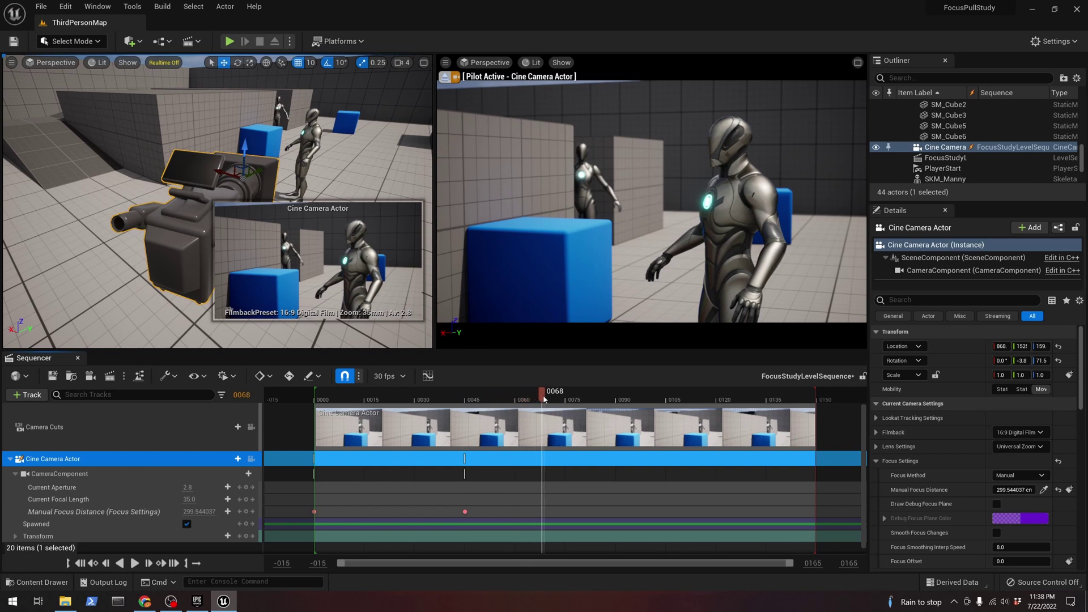
pyautogui.press('Left')
pyautogui.moveTo(543, 399); pyautogui.dragTo(516, 398)
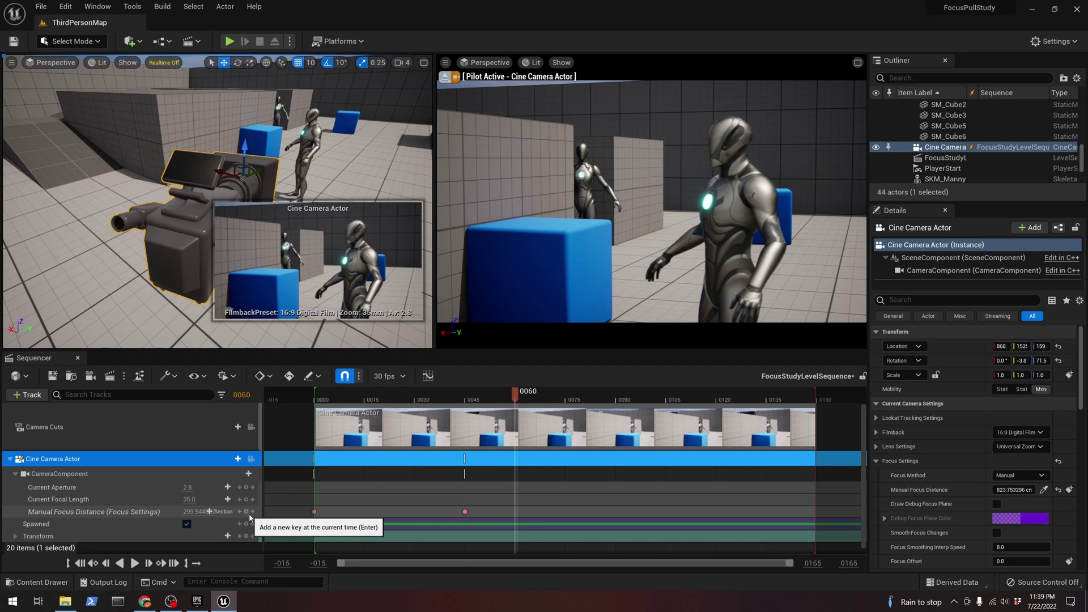
pyautogui.click(248, 513)
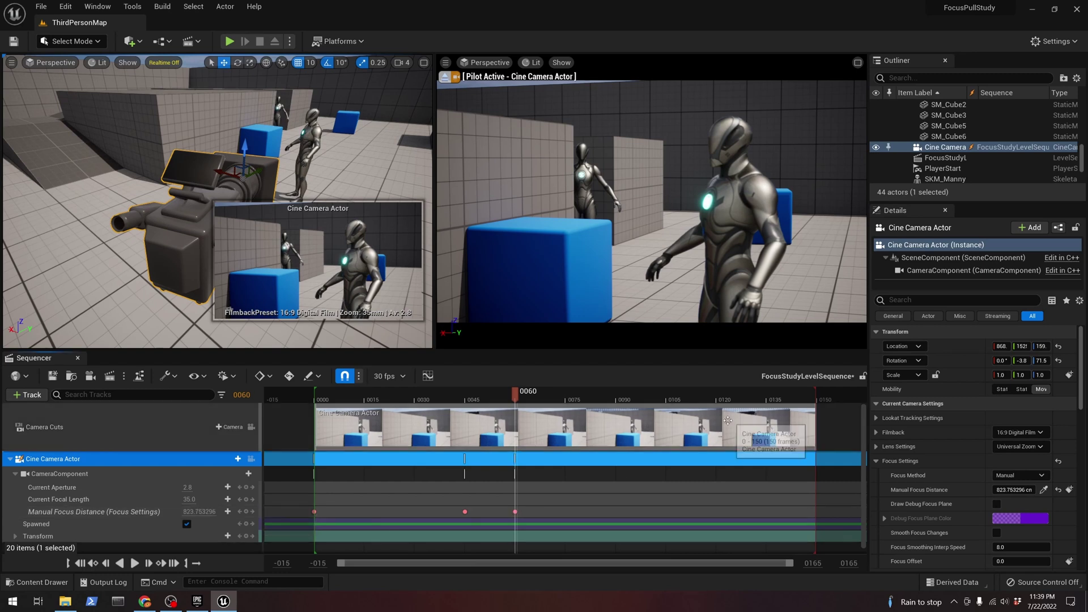
# Add focus keys near frame 0090 and at 0110 (301.324158), then scrub to preview
pyautogui.moveTo(515, 400)
pyautogui.mouseDown()
pyautogui.moveTo(545, 405)
pyautogui.moveTo(518, 403)
pyautogui.mouseUp()
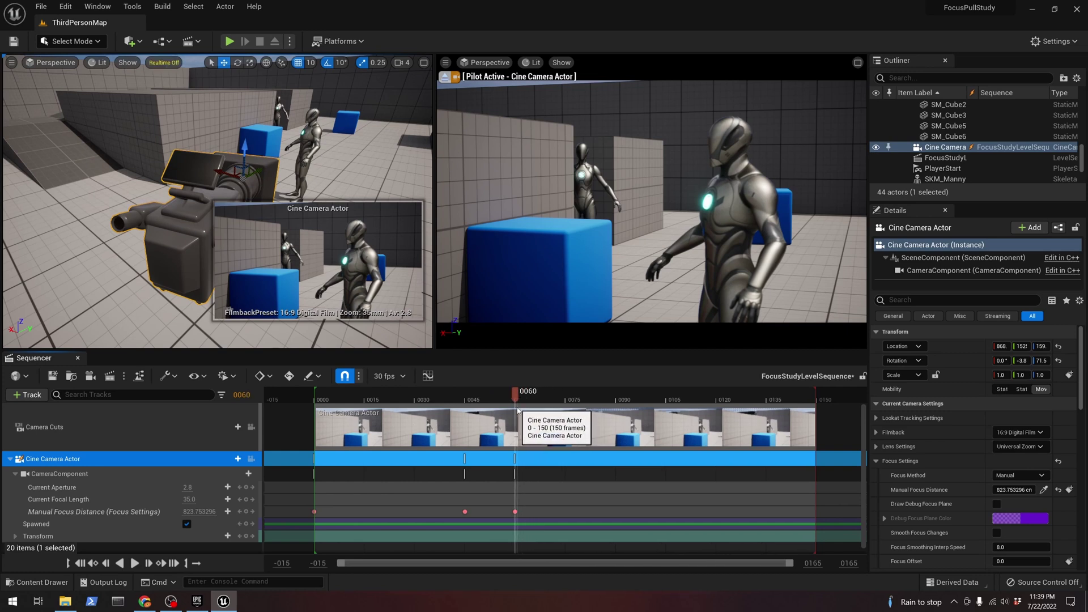
pyautogui.moveTo(516, 403); pyautogui.dragTo(631, 398)
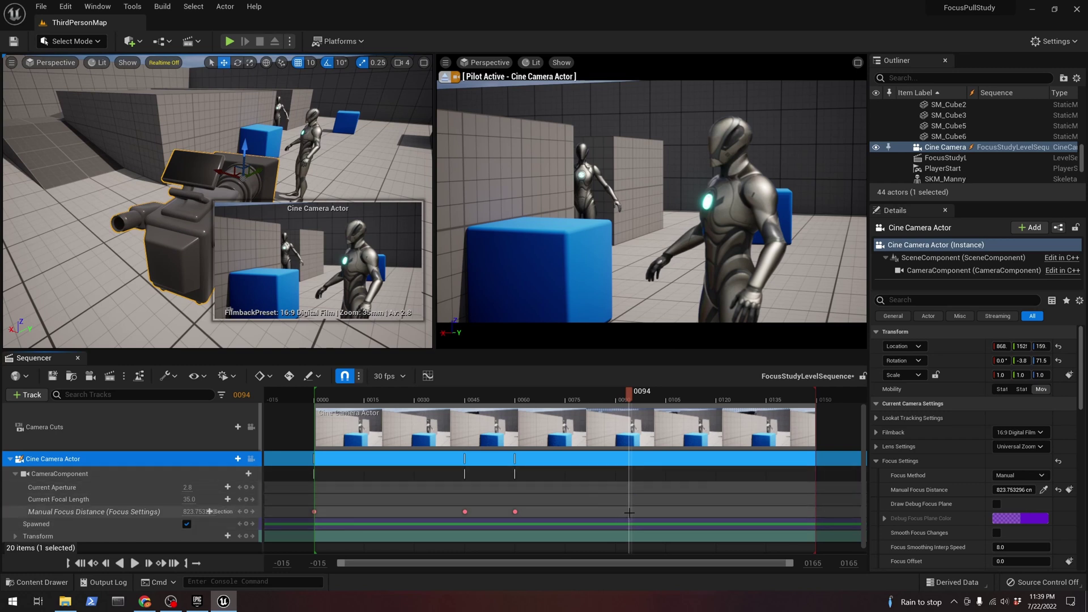
pyautogui.click(246, 511)
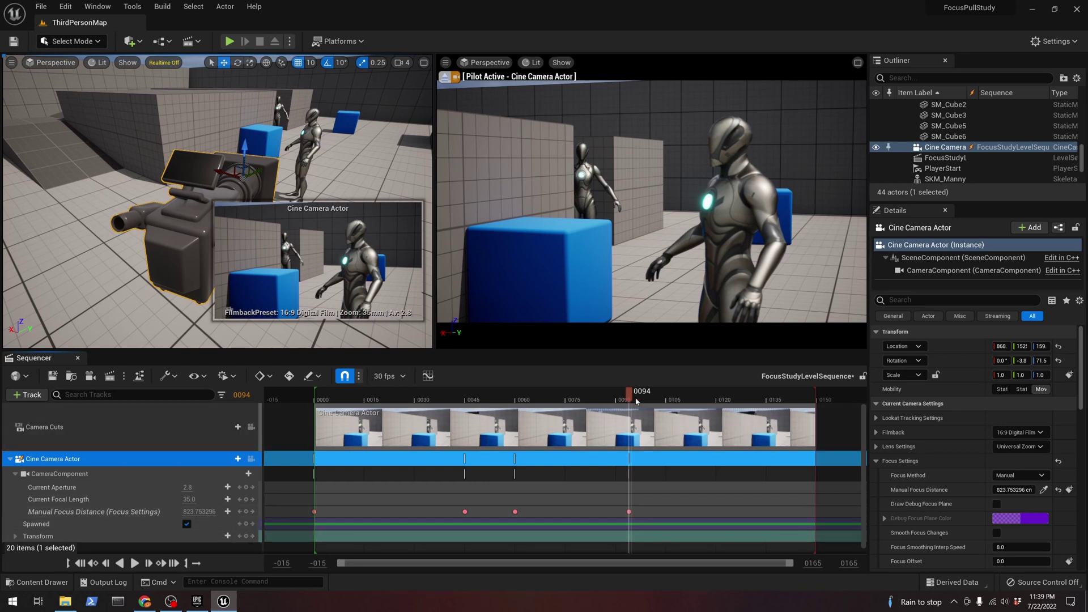
pyautogui.moveTo(636, 401); pyautogui.dragTo(683, 398)
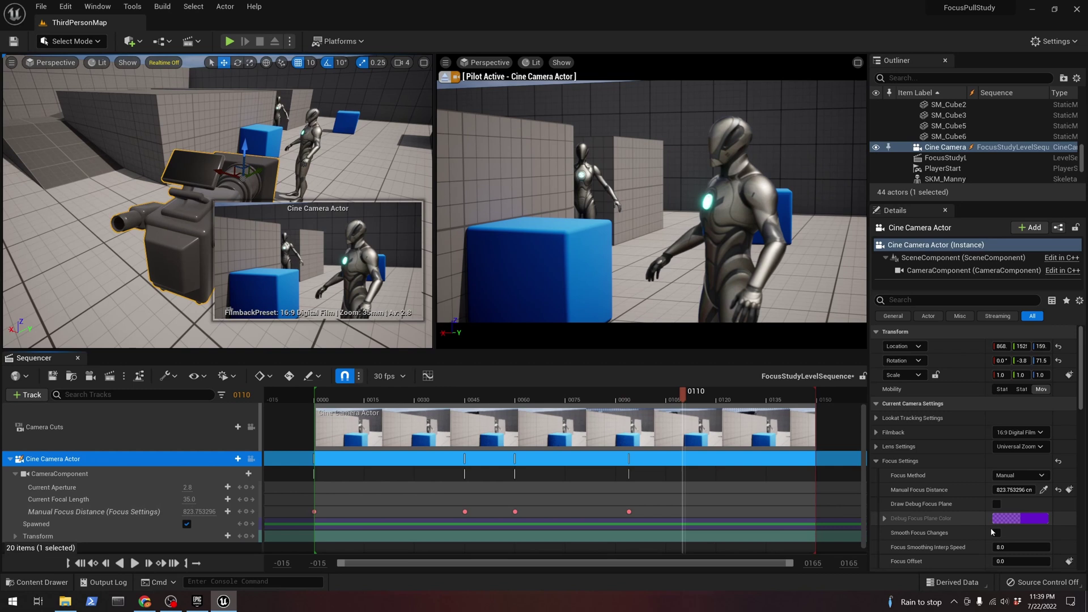
pyautogui.click(1042, 489)
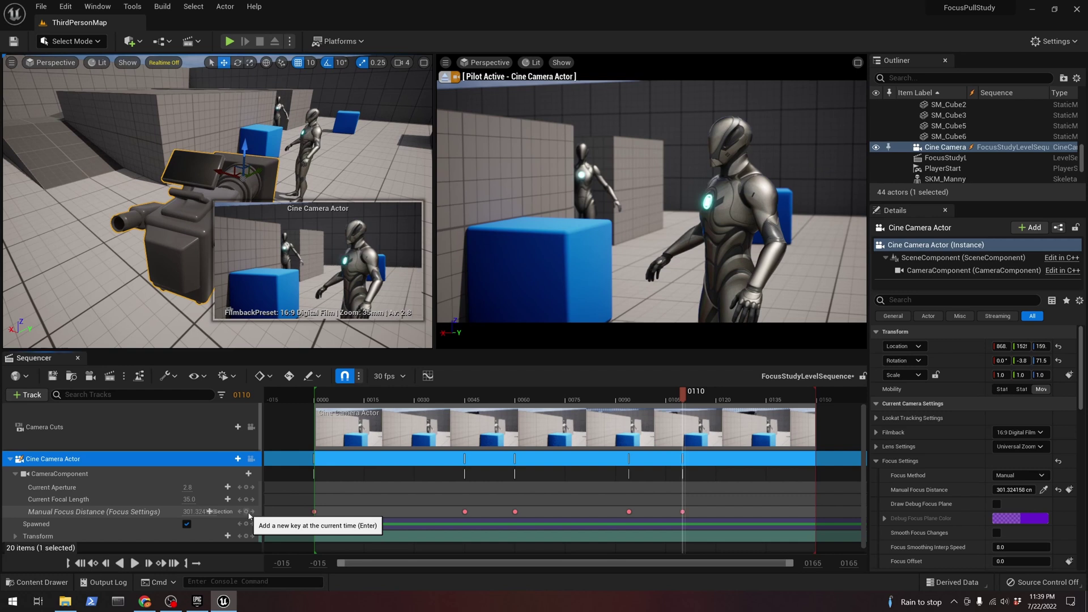
pyautogui.click(247, 513)
pyautogui.moveTo(682, 406); pyautogui.dragTo(316, 399)
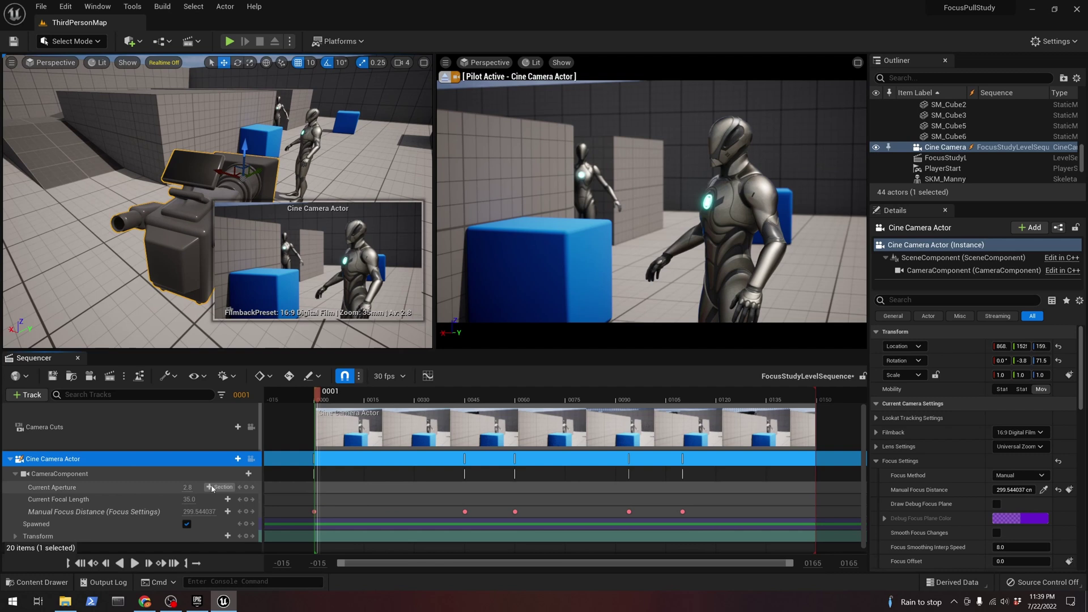
# Collapse the CameraComponent tracks and maximize the piloted Cine Camera view
pyautogui.click(17, 475)
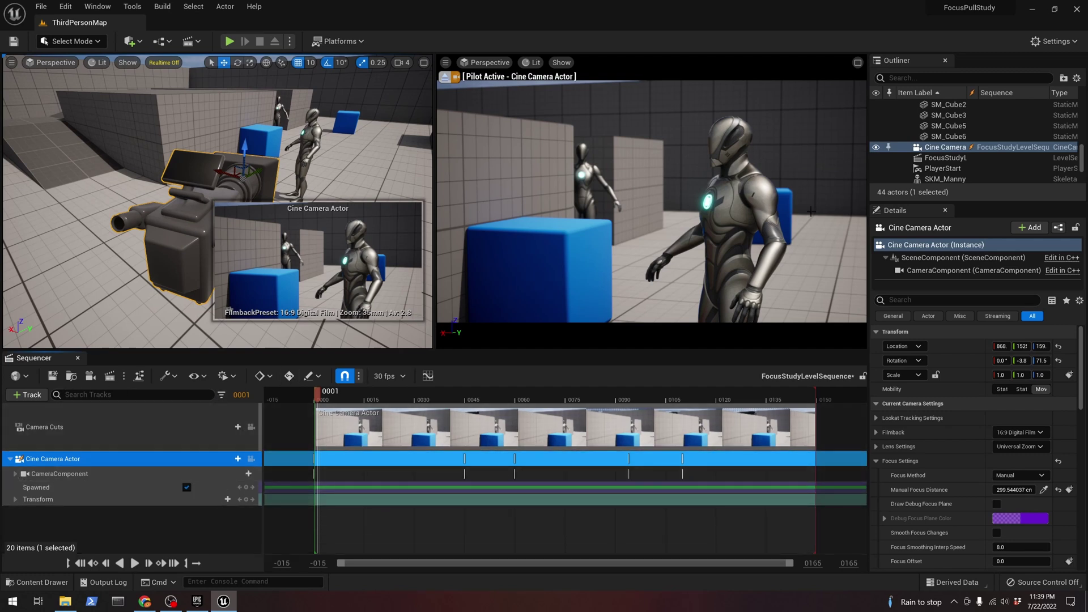
pyautogui.click(858, 62)
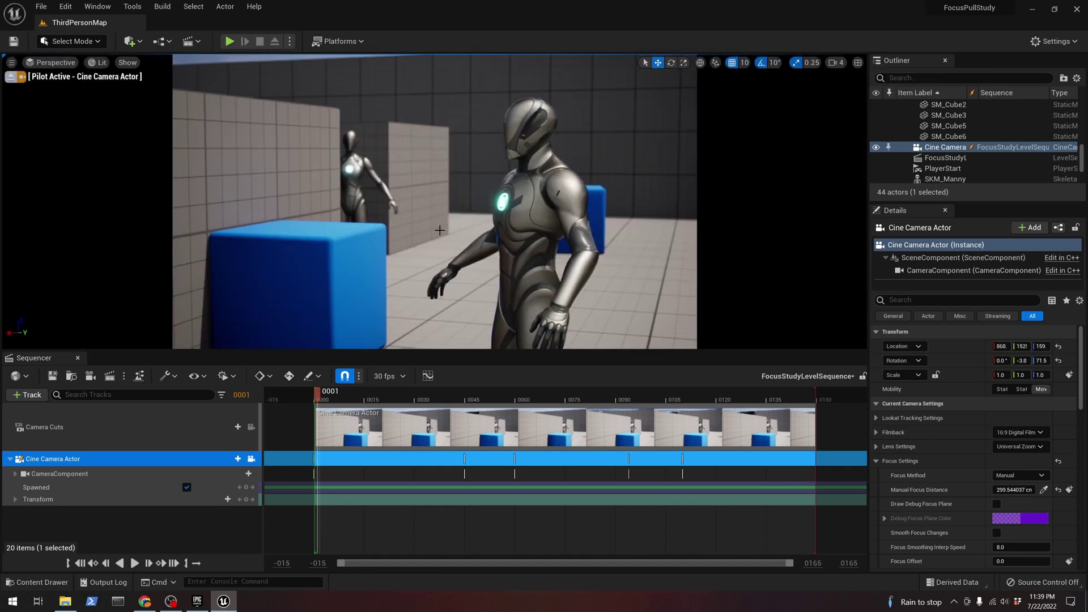
pyautogui.click(857, 65)
pyautogui.click(857, 65)
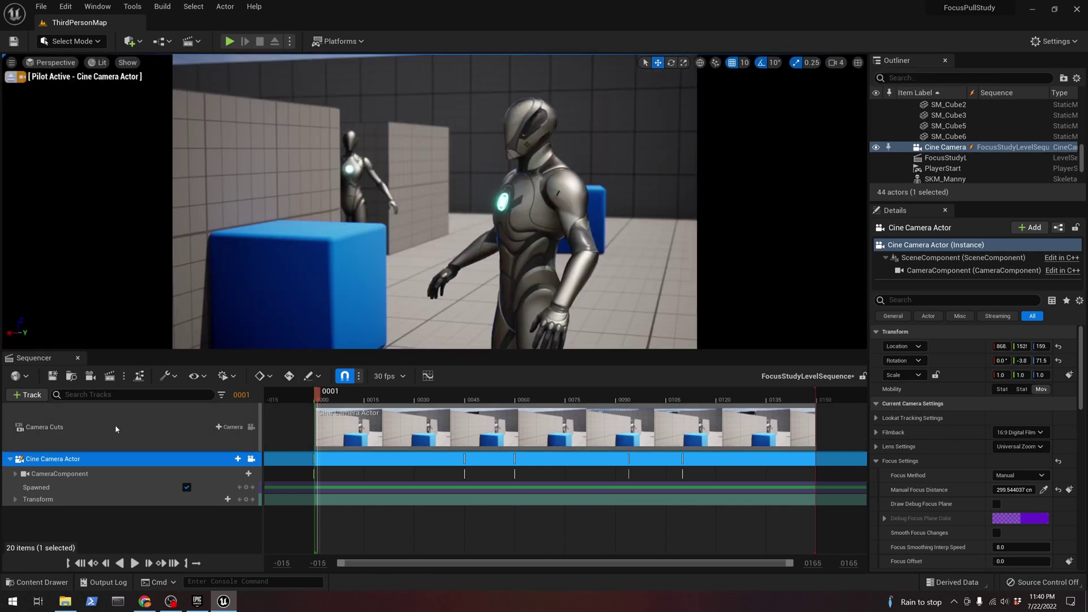
# Play the focus pull sequence from the start several times
pyautogui.press('Left')
pyautogui.press('Left')
pyautogui.press('Left')
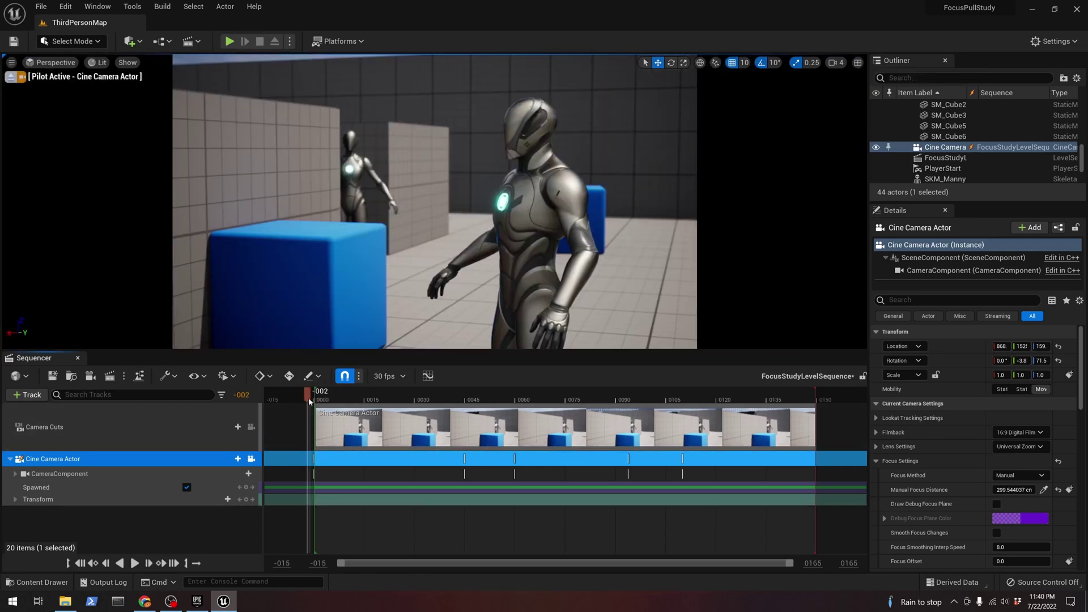
pyautogui.click(135, 563)
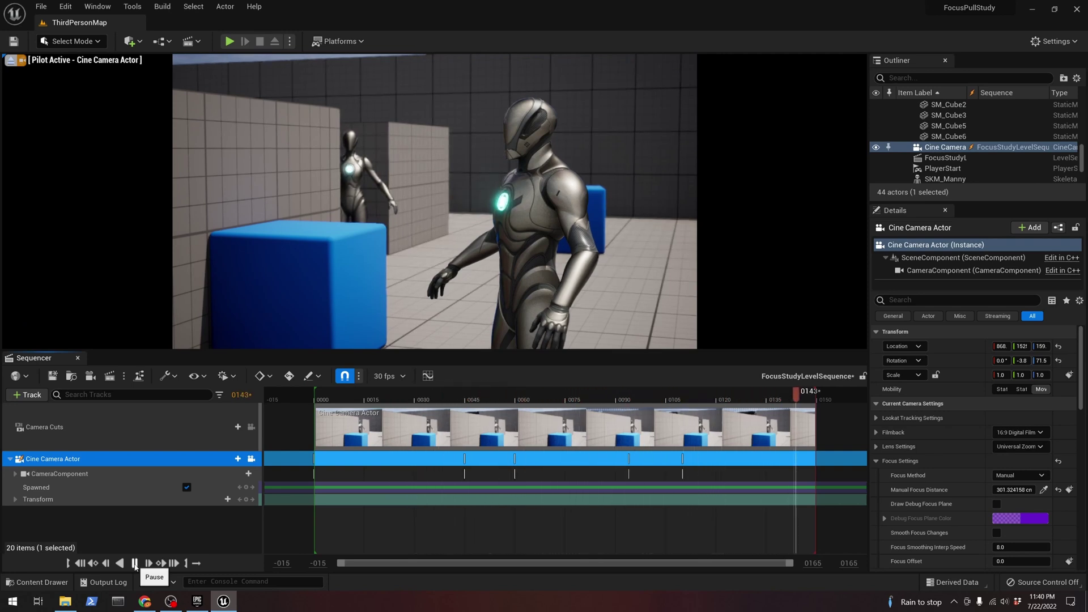
pyautogui.click(135, 563)
pyautogui.click(135, 563)
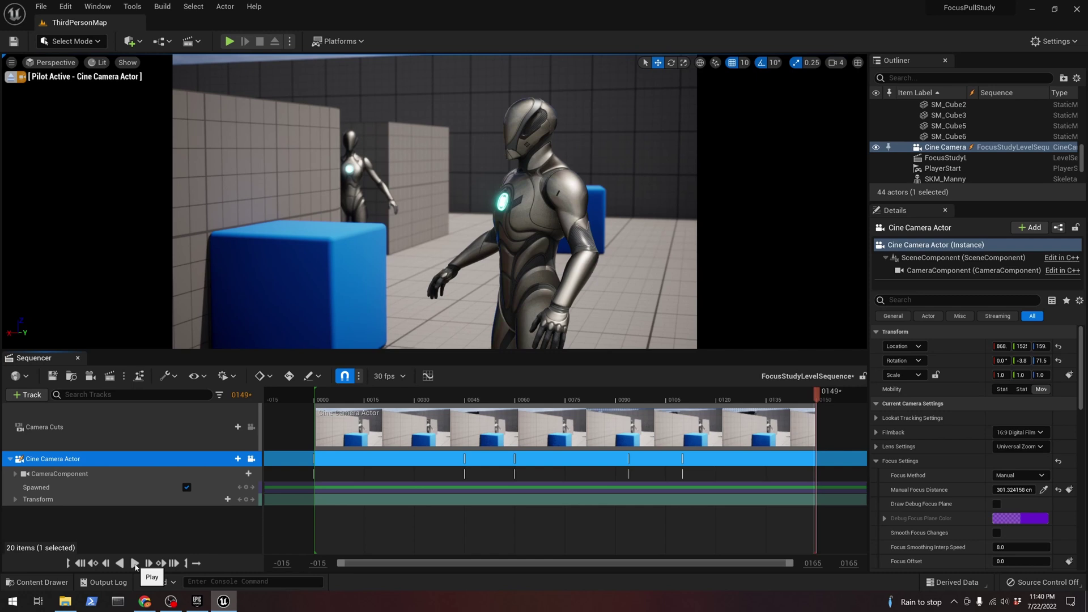
pyautogui.click(135, 563)
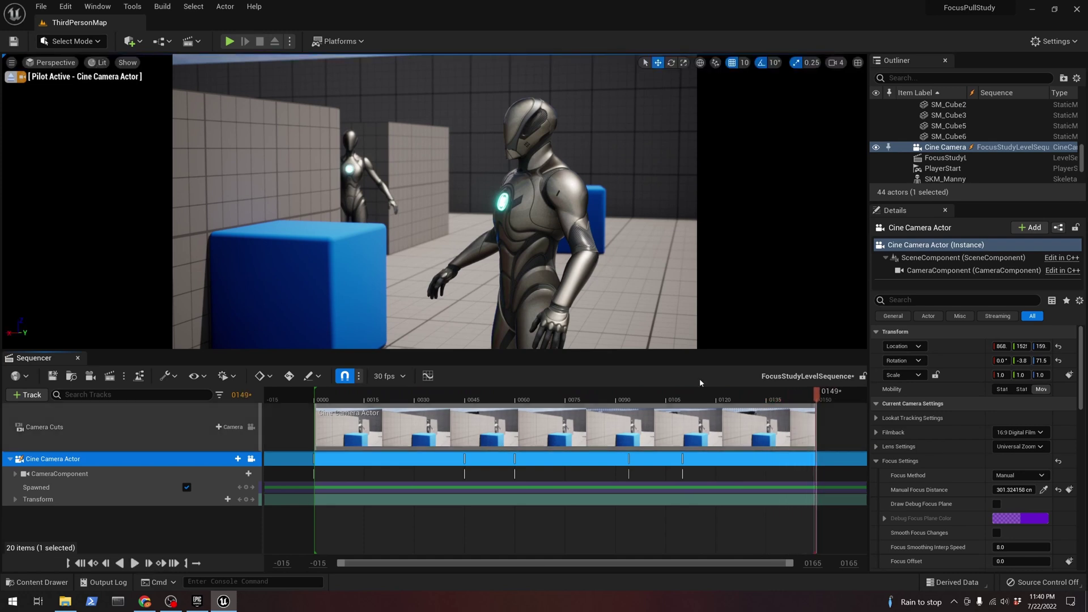
pyautogui.click(306, 426)
pyautogui.press('Right')
pyautogui.press('Right')
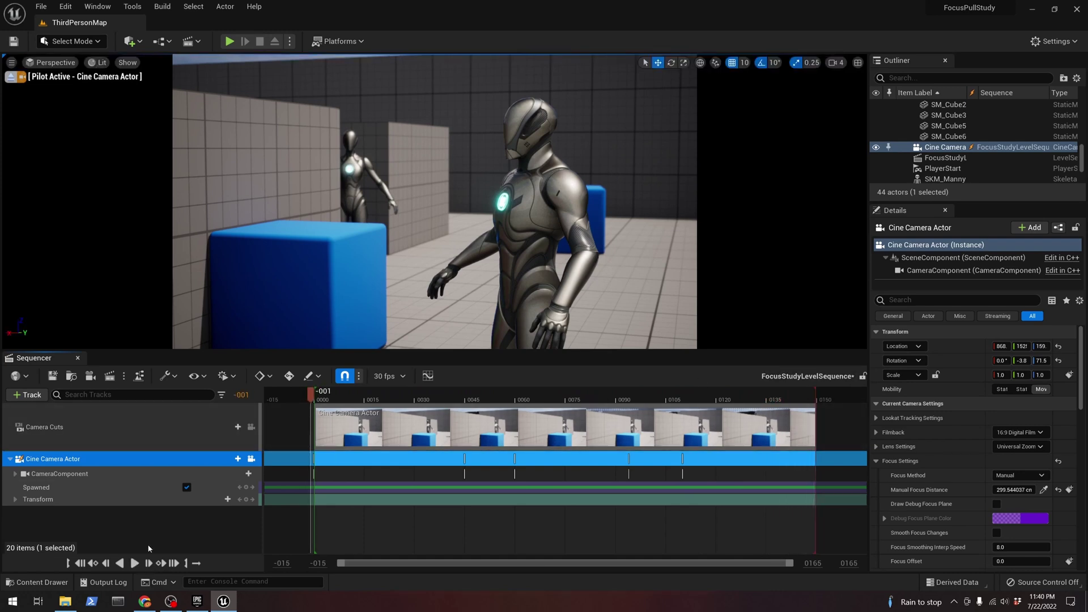
pyautogui.click(134, 562)
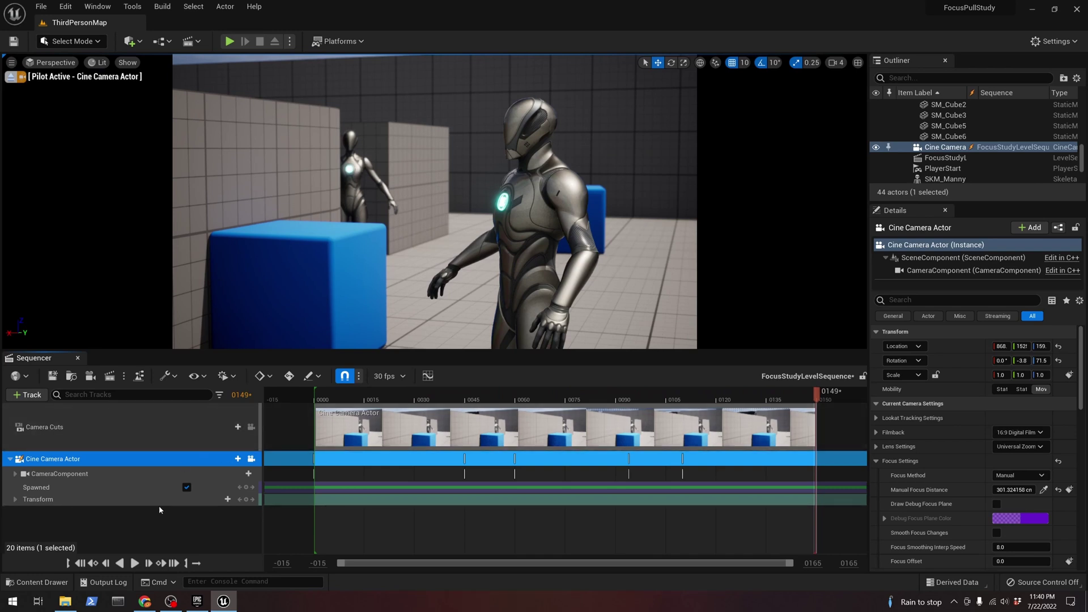
# Set Current Aperture to 1.5 and play the sequence
pyautogui.click(15, 473)
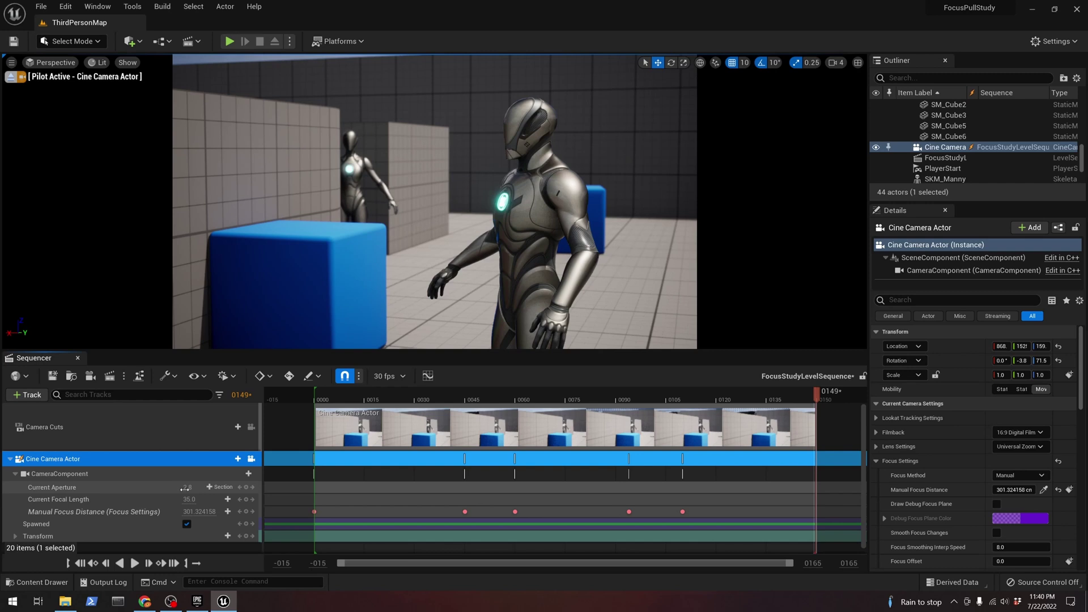
pyautogui.click(187, 487)
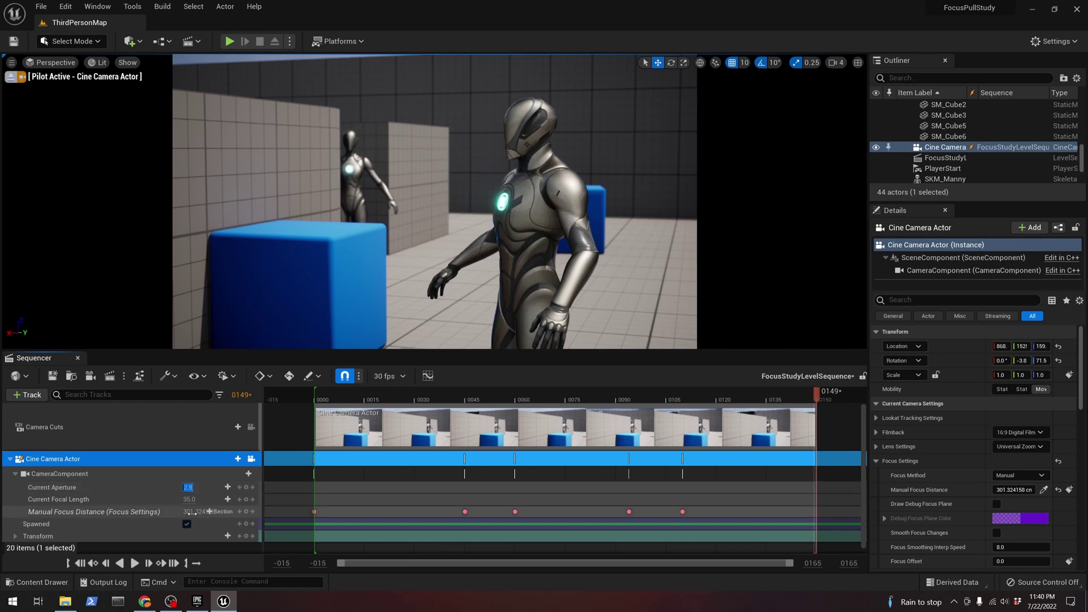
pyautogui.write('1.5')
pyautogui.press('Return')
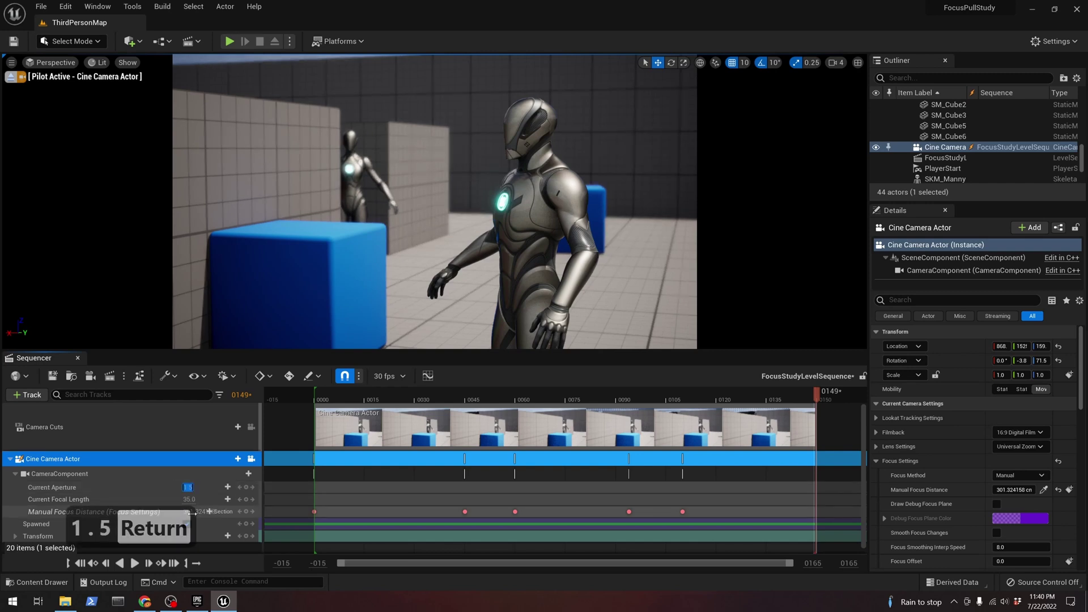
pyautogui.click(137, 565)
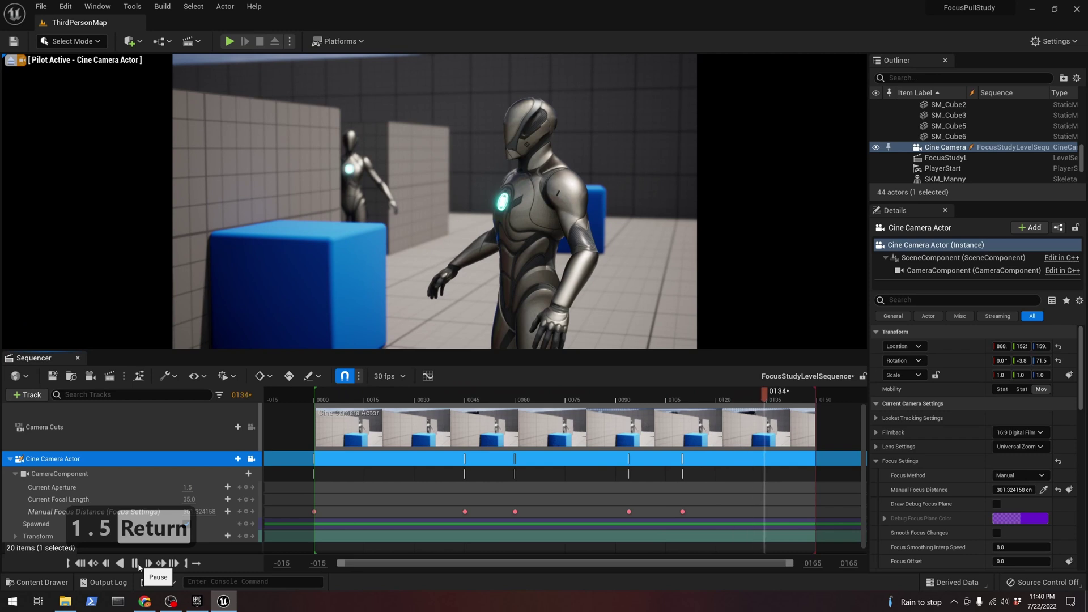
# Lower Current Aperture to 1.0 and replay the focus pull
pyautogui.click(187, 487)
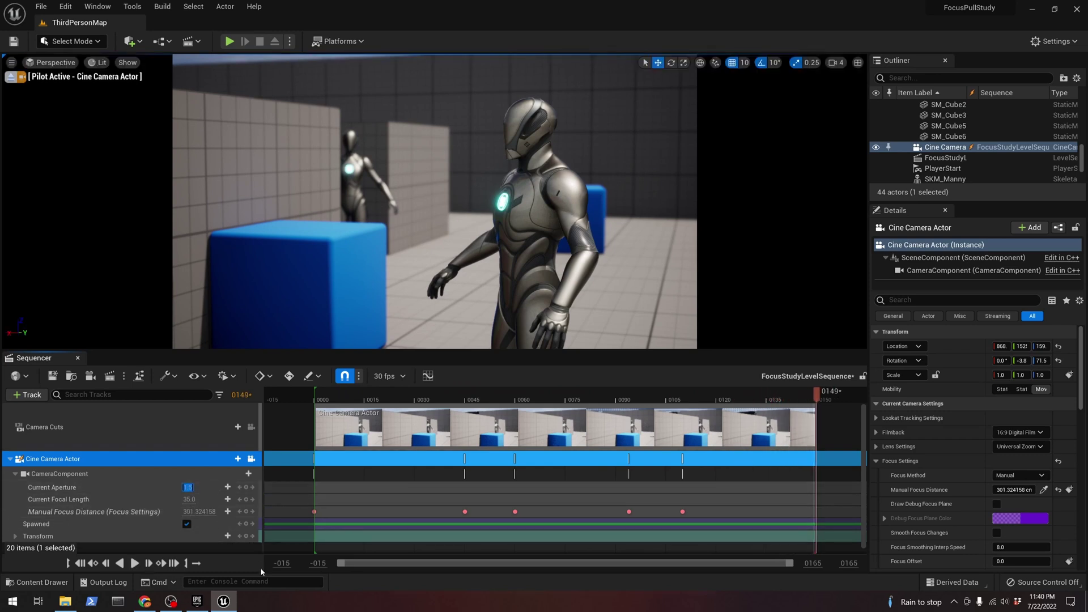
pyautogui.write('1')
pyautogui.press('Return')
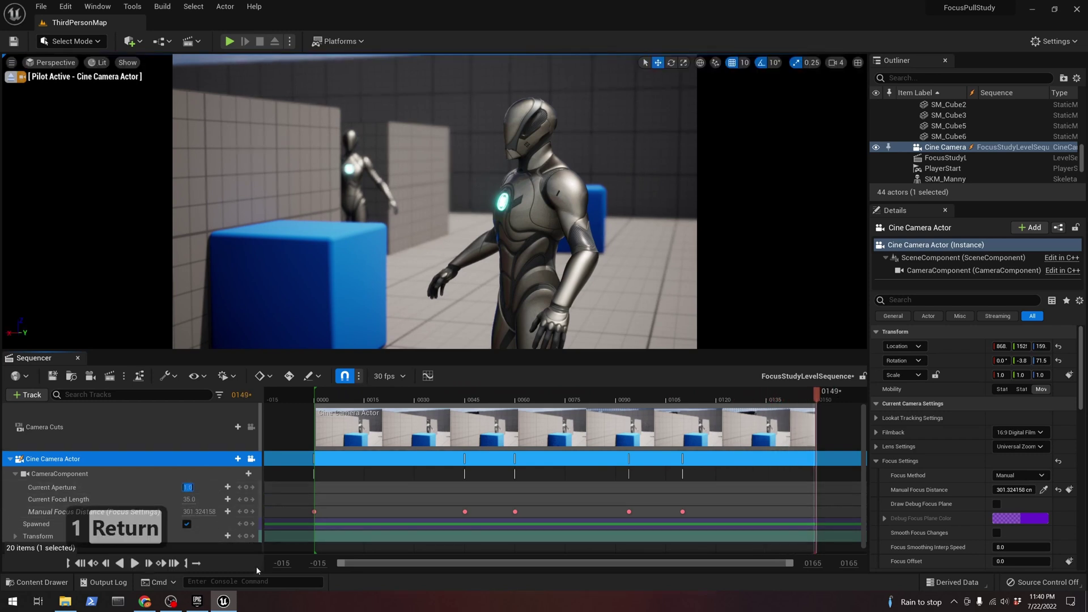
pyautogui.click(130, 563)
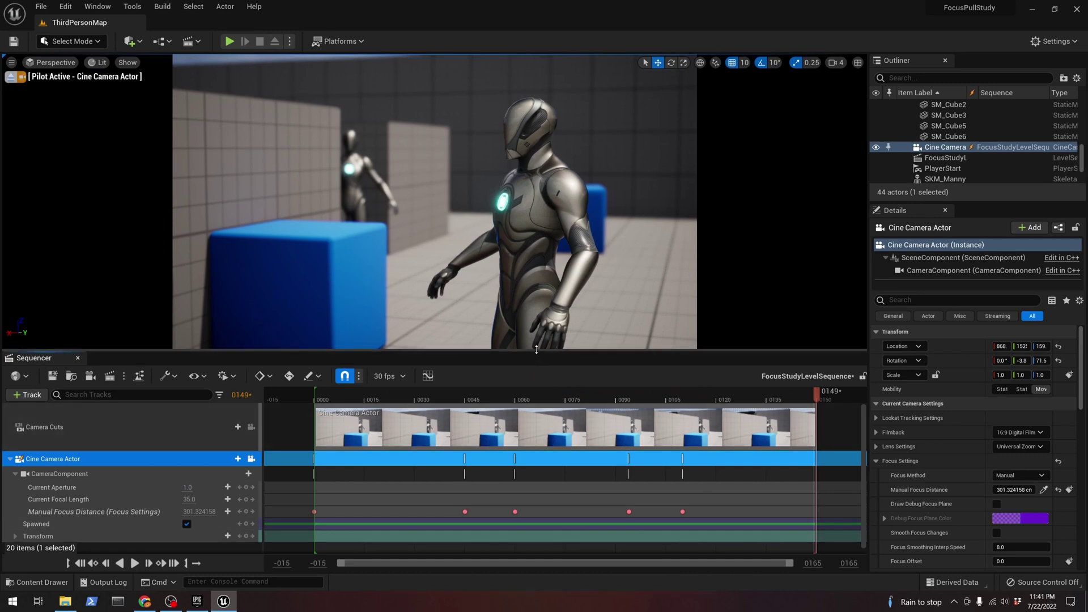
pyautogui.moveTo(536, 349); pyautogui.dragTo(536, 352)
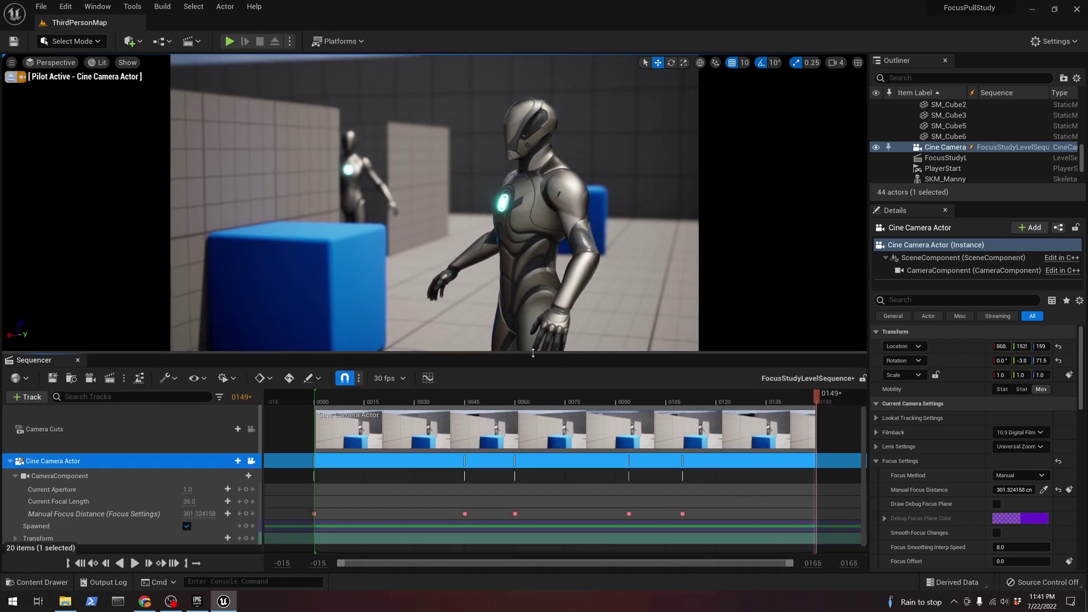
pyautogui.click(134, 563)
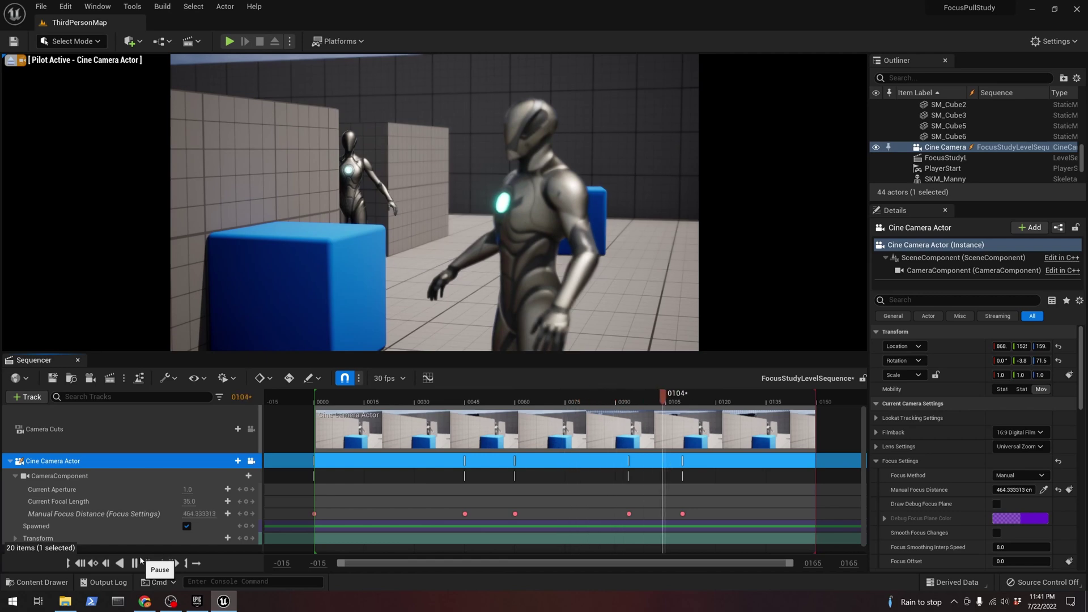
# Skip the 'The Art of the Focus Pull' reference video in Chrome ahead to 1:36
pyautogui.click(144, 600)
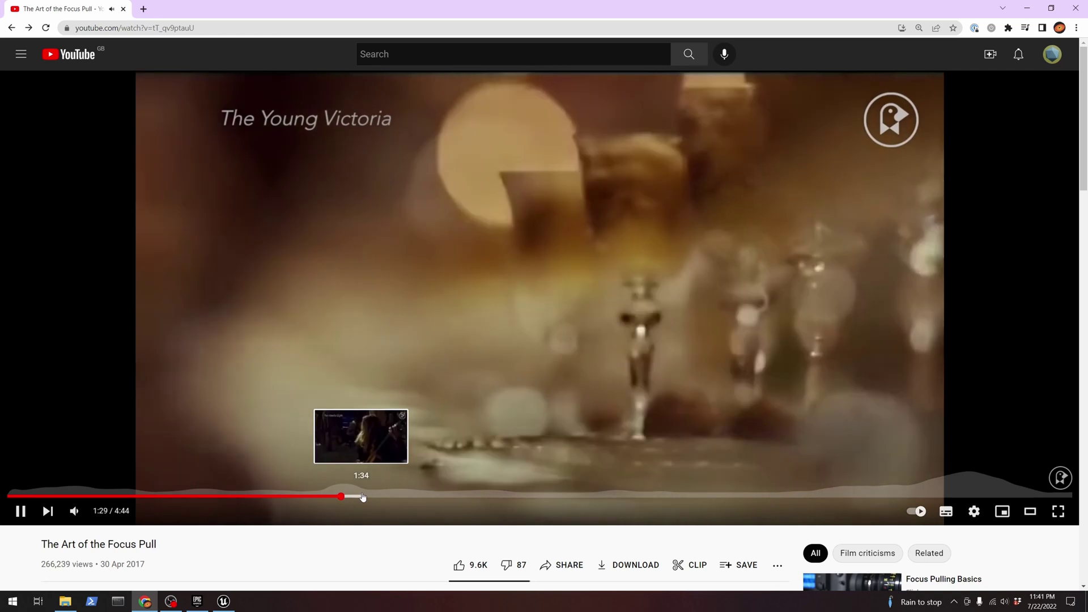
pyautogui.click(369, 497)
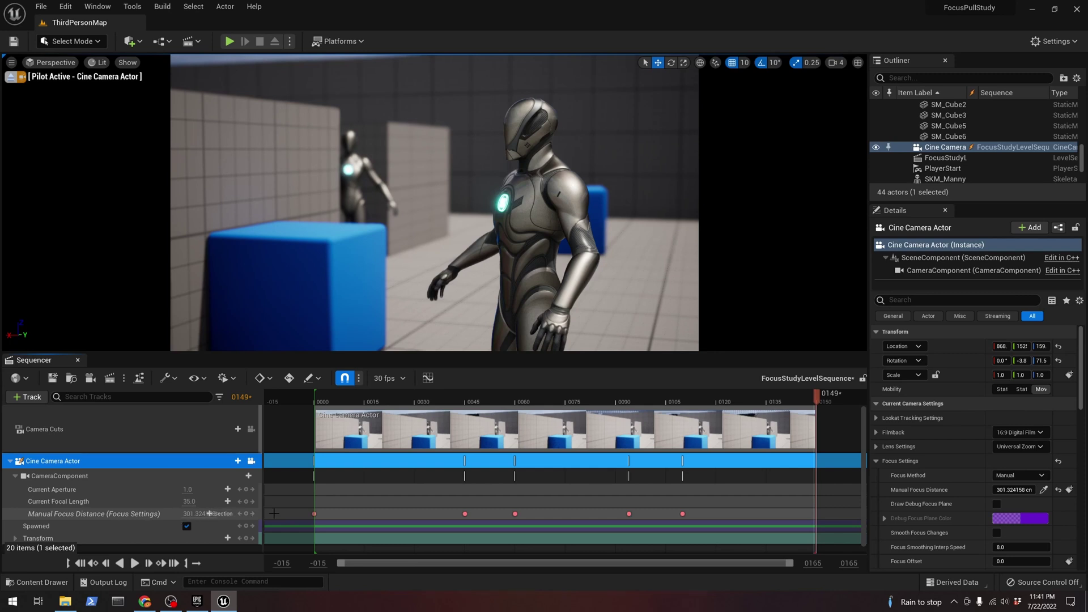
# Open the Manual Focus Distance curve in the Sequencer Curves editor
pyautogui.click(159, 513)
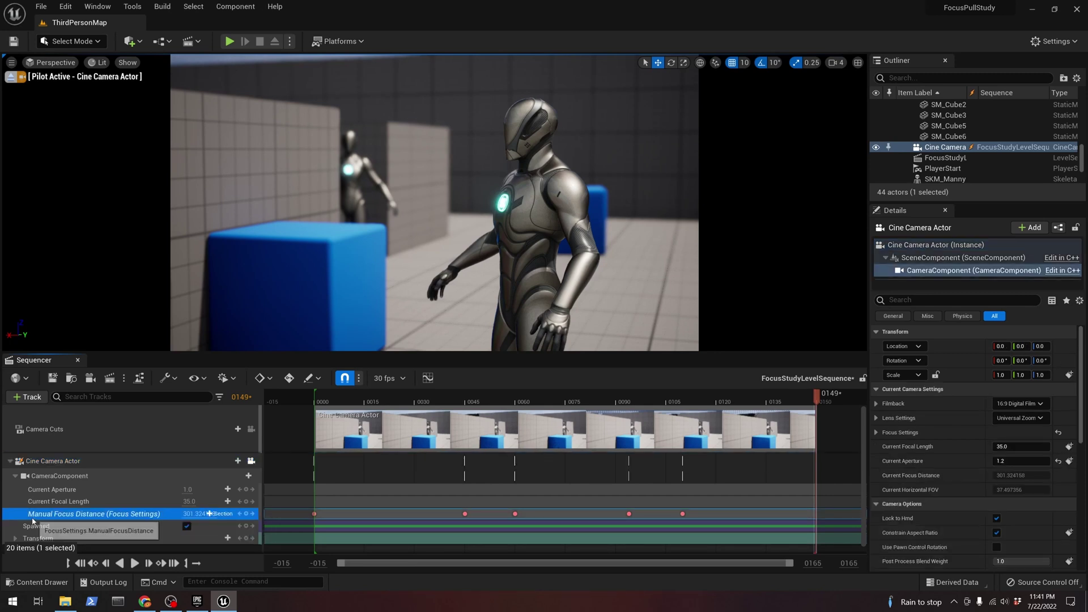
pyautogui.click(428, 378)
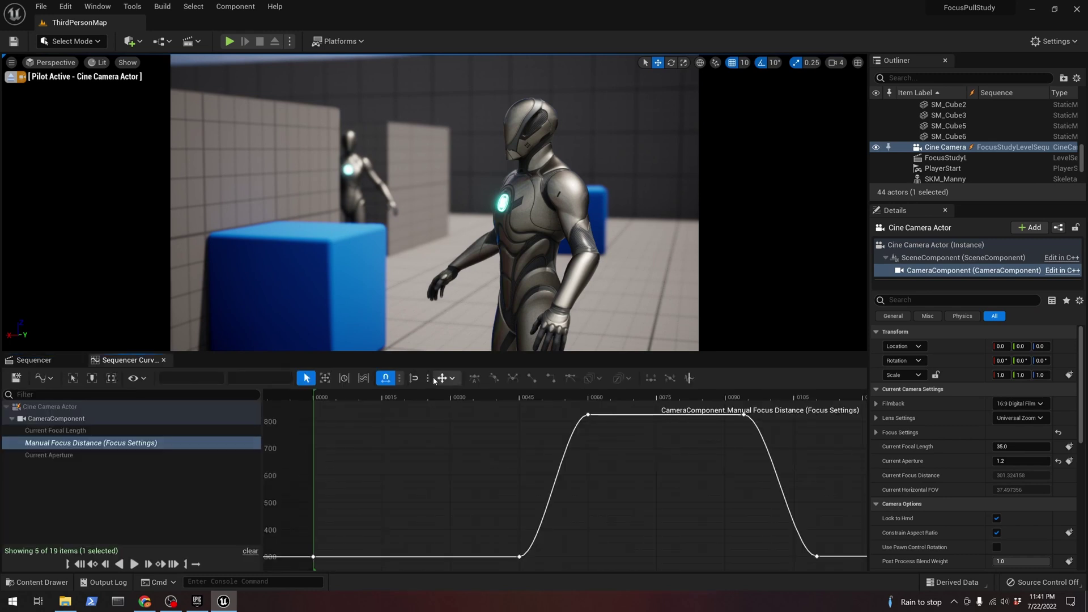
pyautogui.scroll(-2, 608, 505)
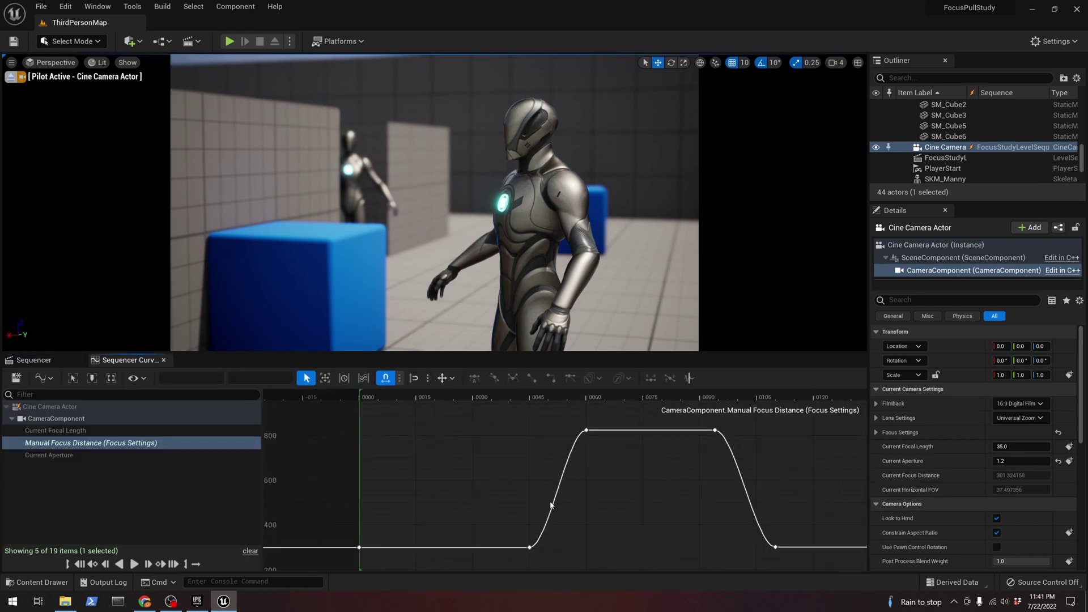
pyautogui.scroll(-1, 550, 505)
# Retime the curve keys: rising key to 0038, upper right to 0090, lower right to 0110
pyautogui.click(531, 543)
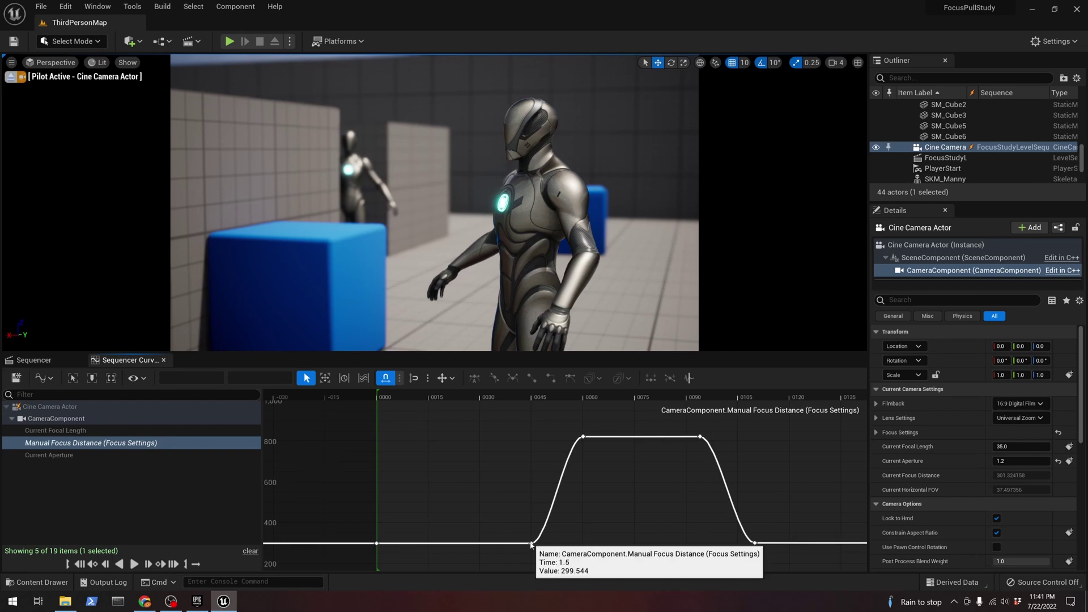
pyautogui.moveTo(531, 543); pyautogui.dragTo(508, 543)
pyautogui.moveTo(700, 437); pyautogui.dragTo(687, 437)
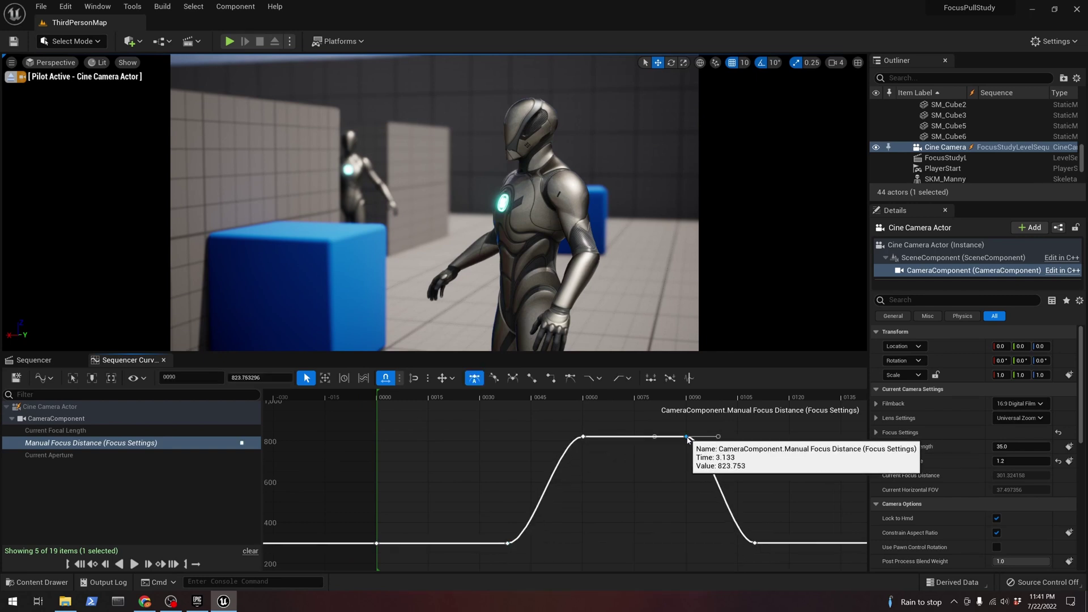
pyautogui.moveTo(754, 543); pyautogui.dragTo(767, 542)
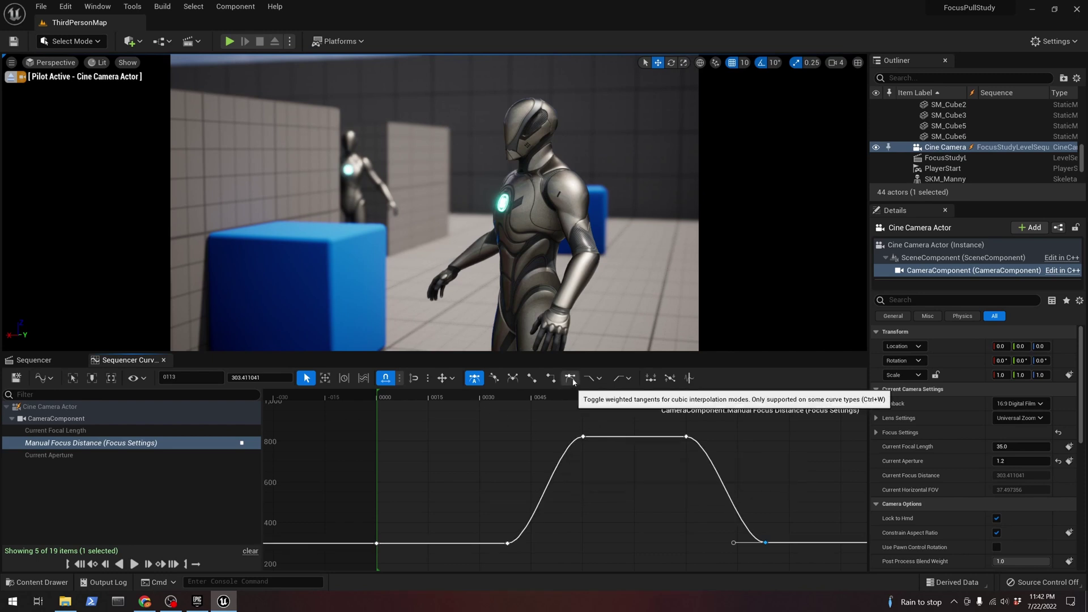
# Enable weighted tangents and lengthen tangents to ease the curve's rise
pyautogui.click(507, 543)
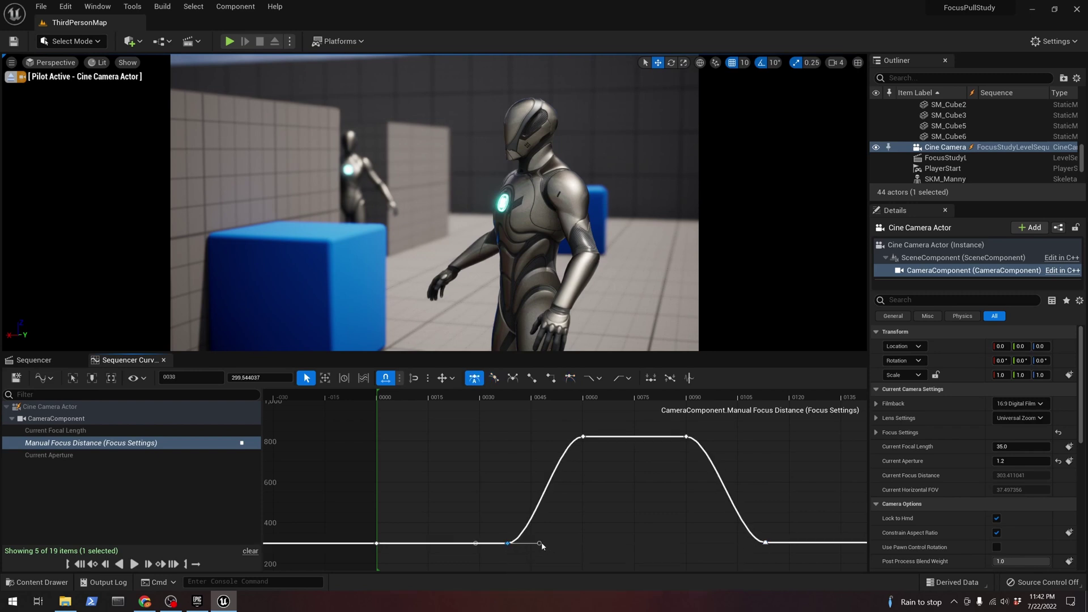
pyautogui.click(570, 378)
pyautogui.moveTo(533, 544); pyautogui.dragTo(562, 542)
pyautogui.click(583, 437)
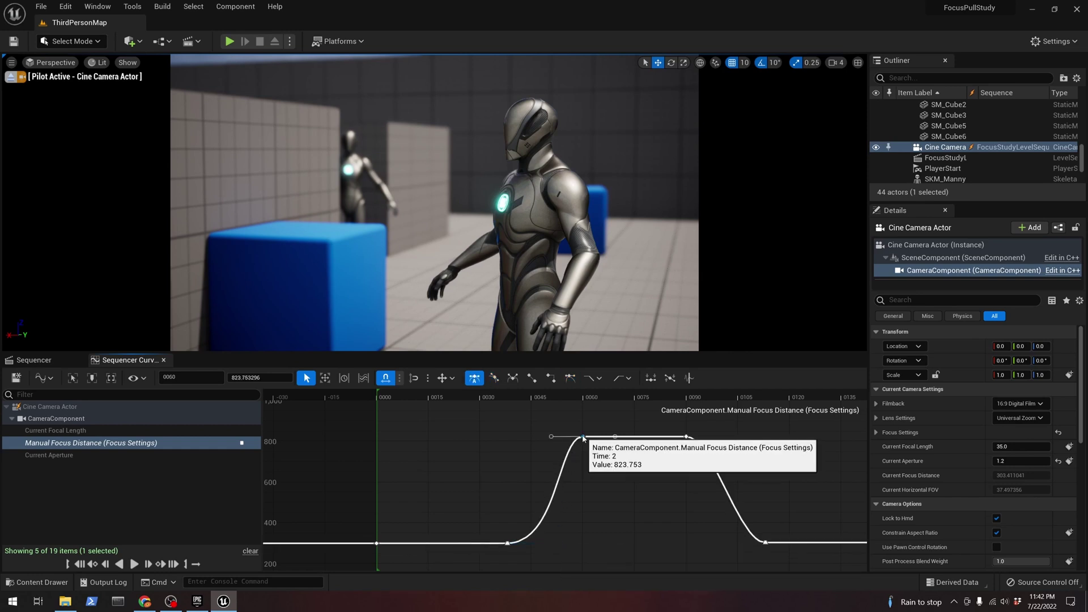
pyautogui.moveTo(583, 437)
pyautogui.mouseDown()
pyautogui.moveTo(530, 444)
pyautogui.moveTo(563, 442)
pyautogui.mouseUp()
pyautogui.hotkey('ctrl', 'z')
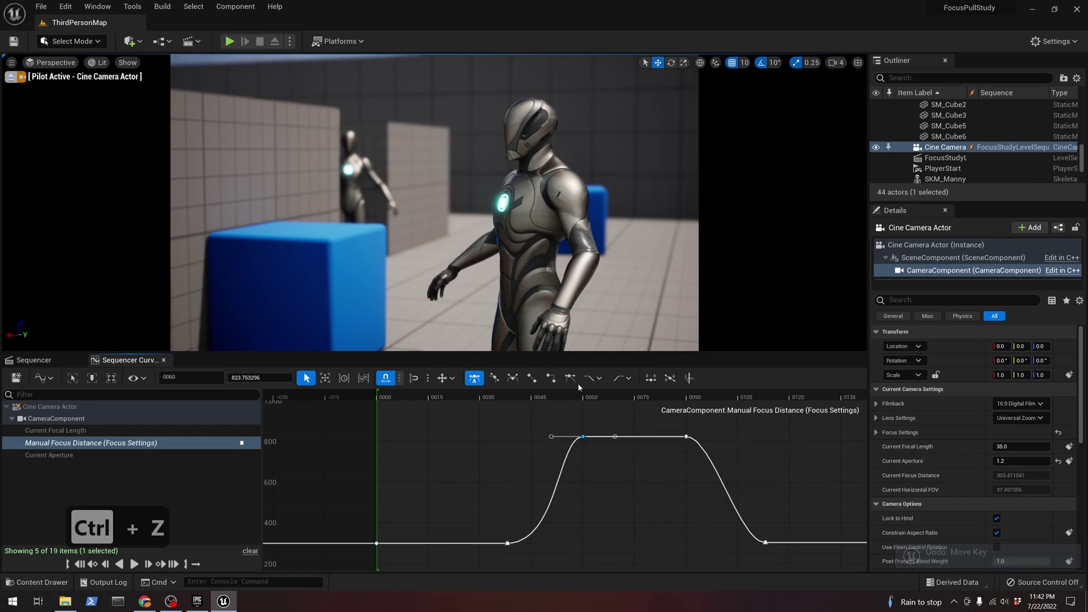
pyautogui.moveTo(554, 437); pyautogui.dragTo(539, 438)
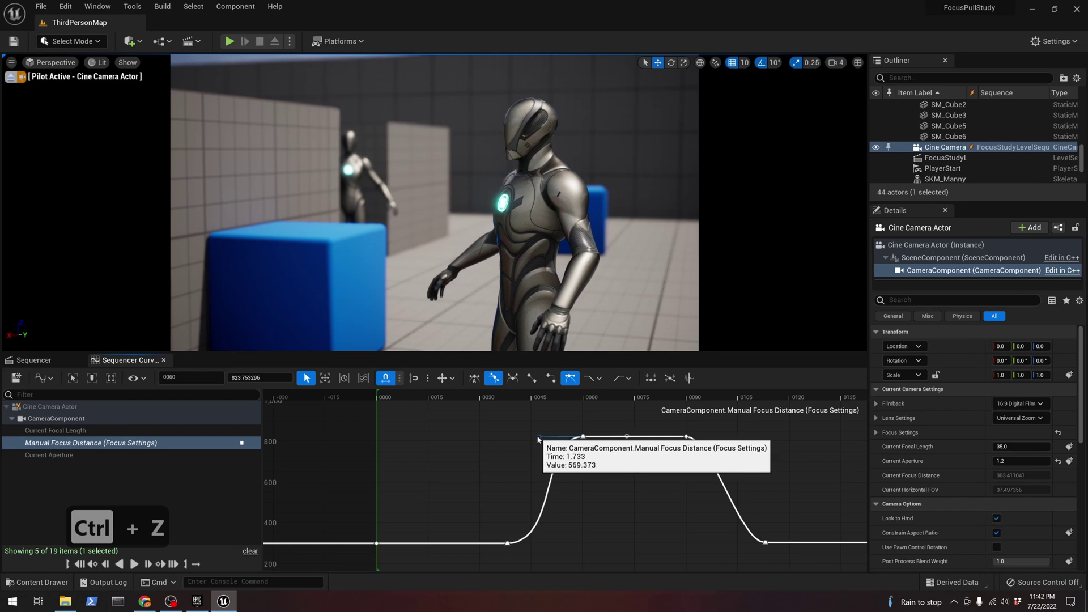
# Reshape the fall's tangents and move the top-right key to frame 0087
pyautogui.click(686, 436)
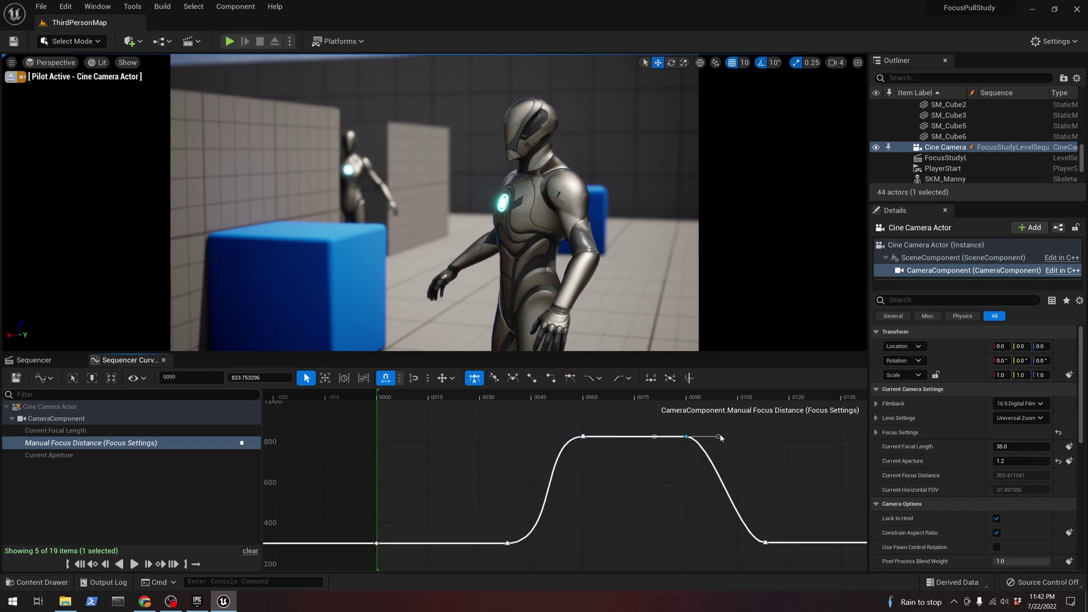
pyautogui.click(719, 437)
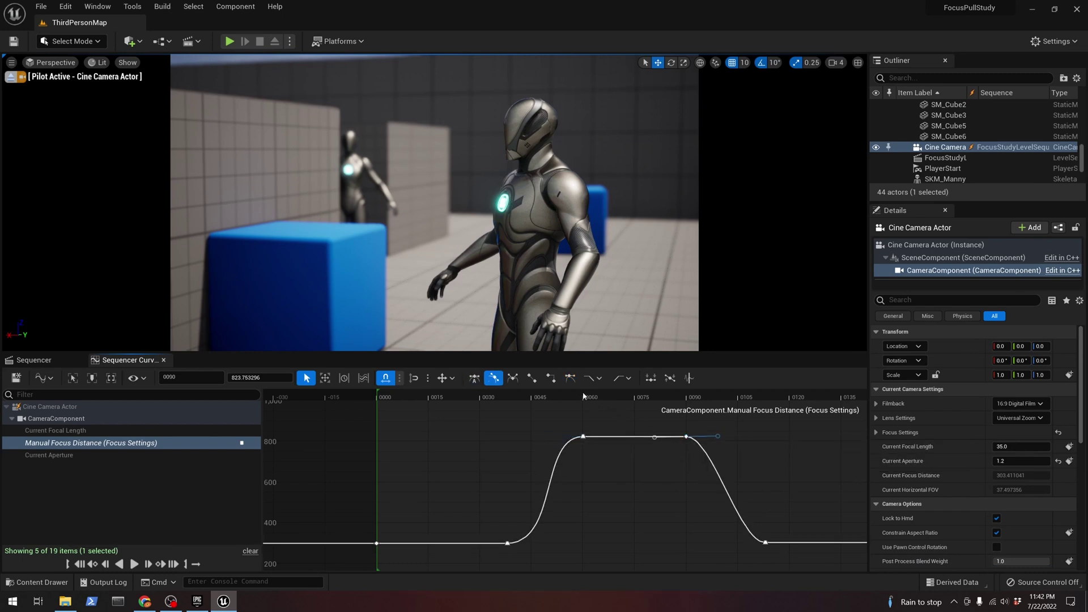
pyautogui.moveTo(710, 438); pyautogui.dragTo(727, 438)
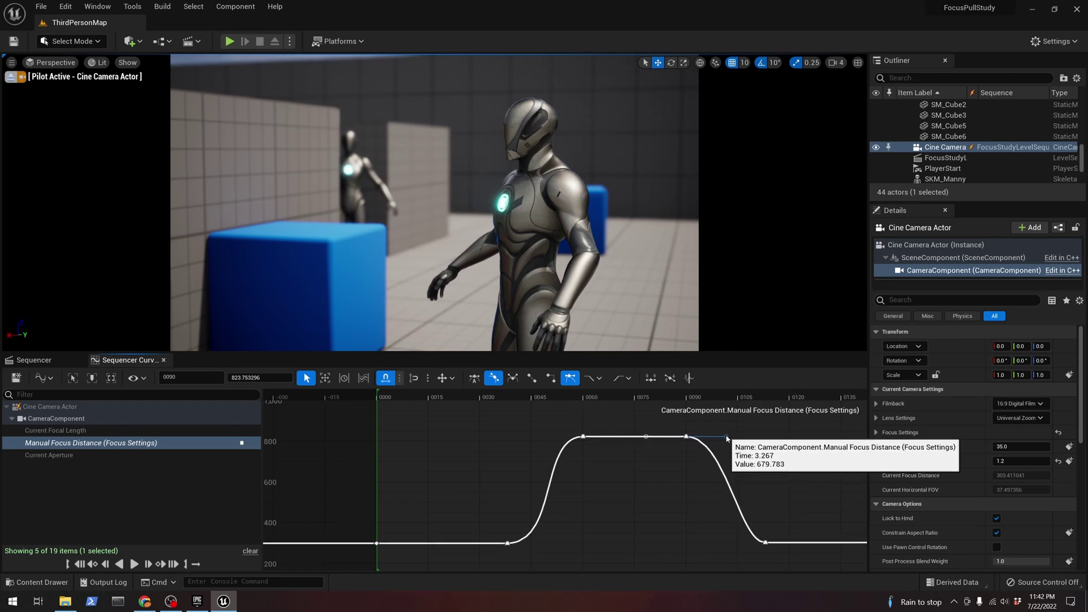
pyautogui.click(765, 542)
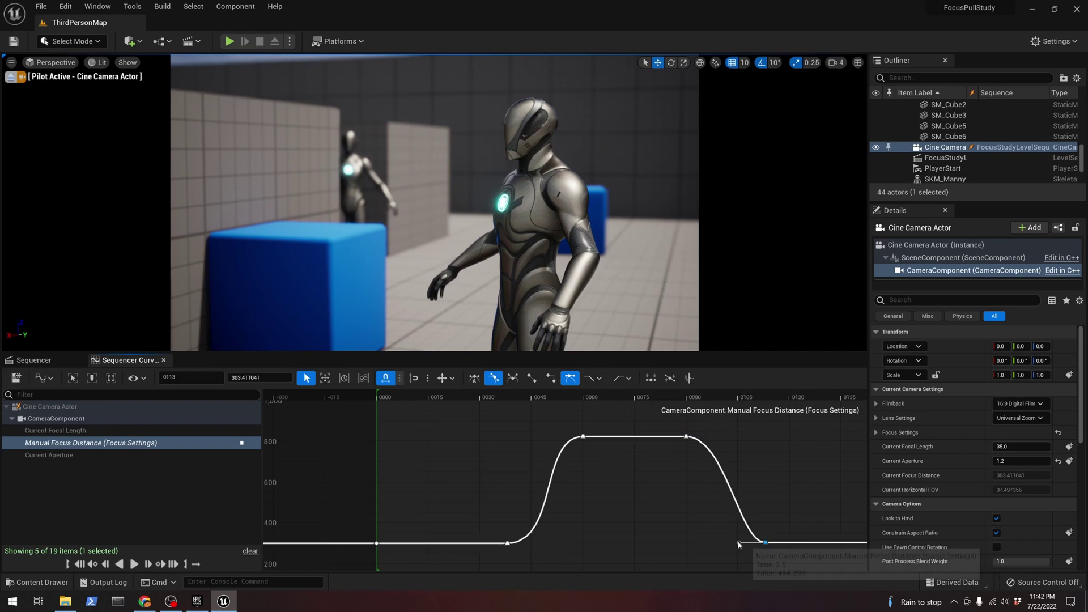
pyautogui.moveTo(739, 542); pyautogui.dragTo(701, 543)
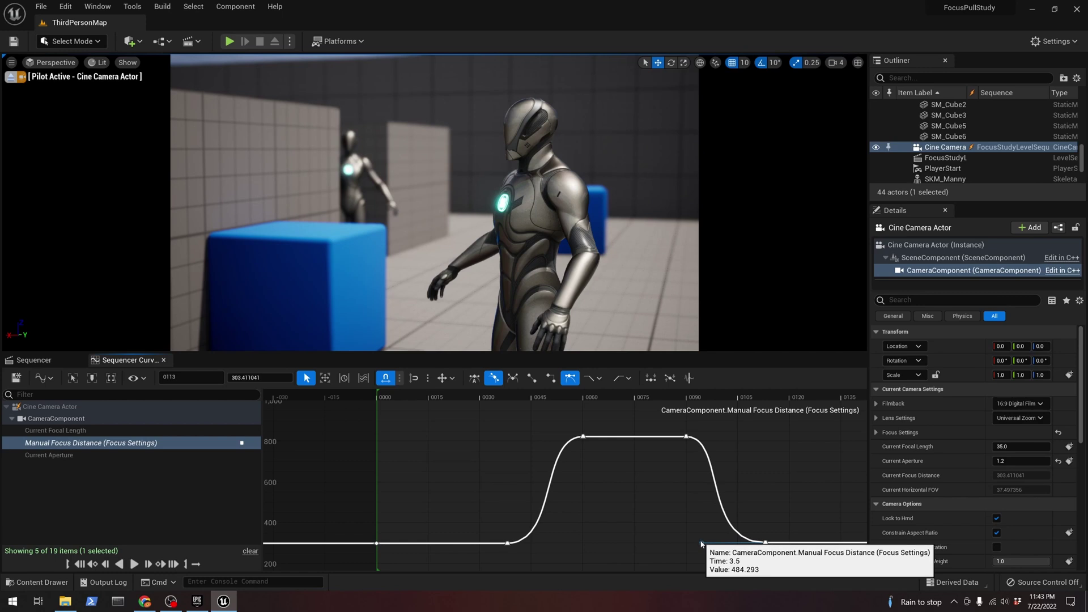
pyautogui.click(687, 436)
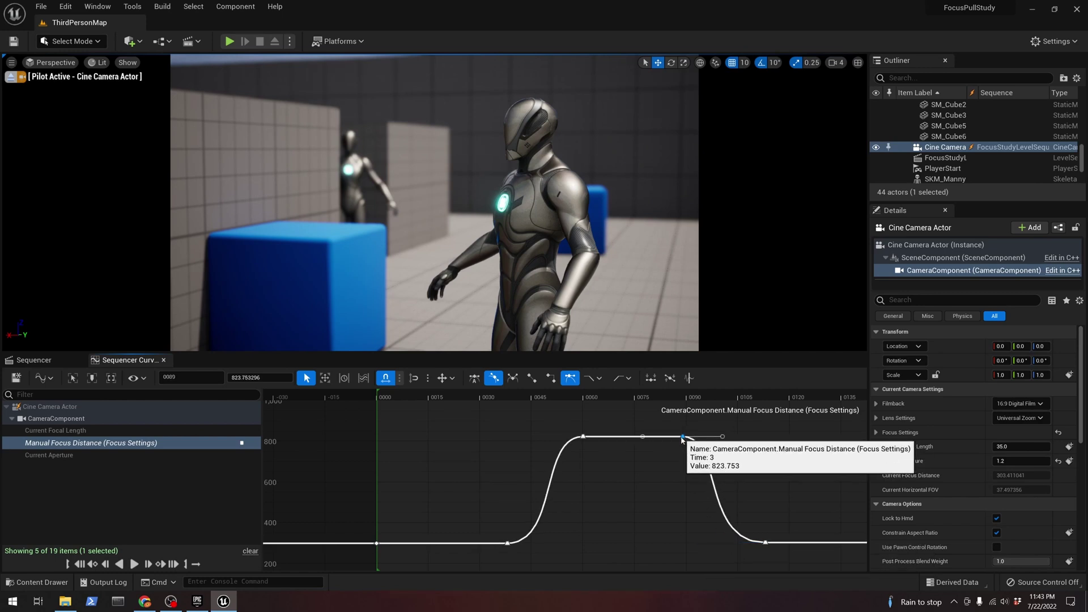
pyautogui.moveTo(688, 438); pyautogui.dragTo(675, 436)
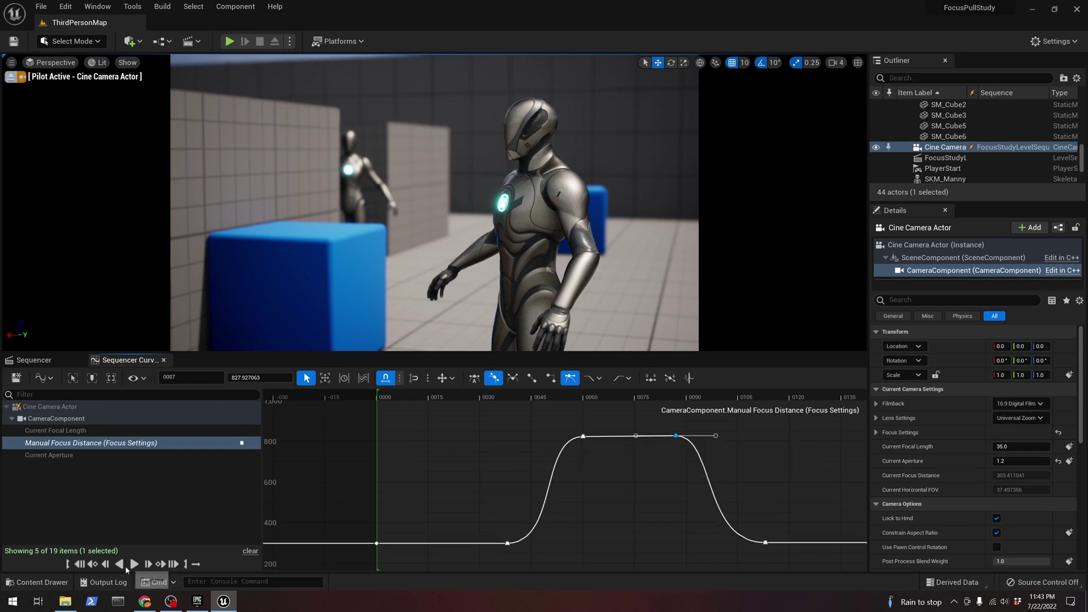
# Play the reshaped focus pull twice, then return to the Sequencer track view
pyautogui.click(135, 564)
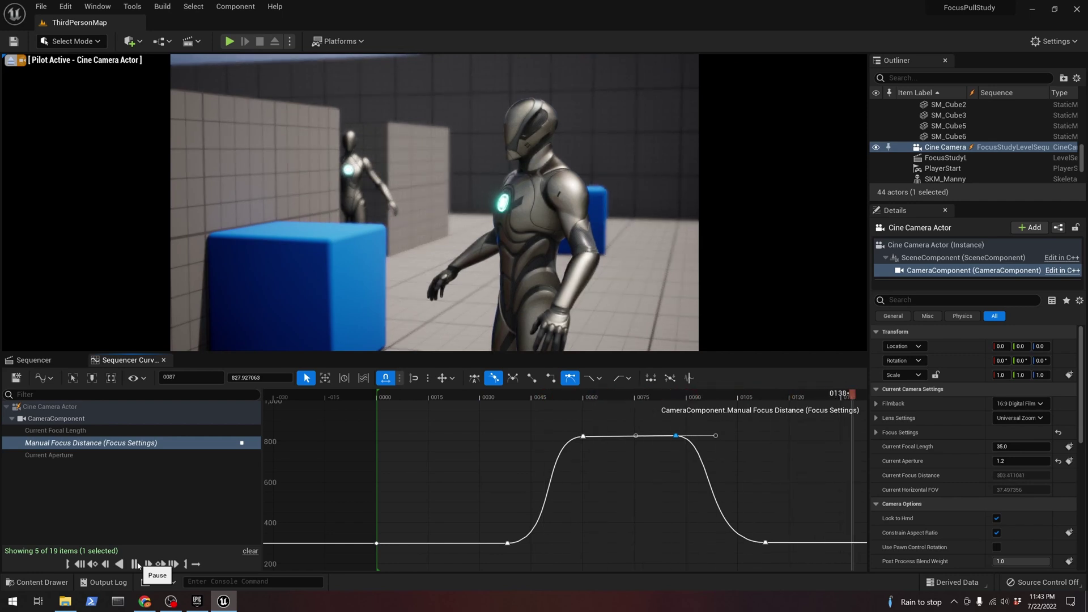
pyautogui.click(135, 564)
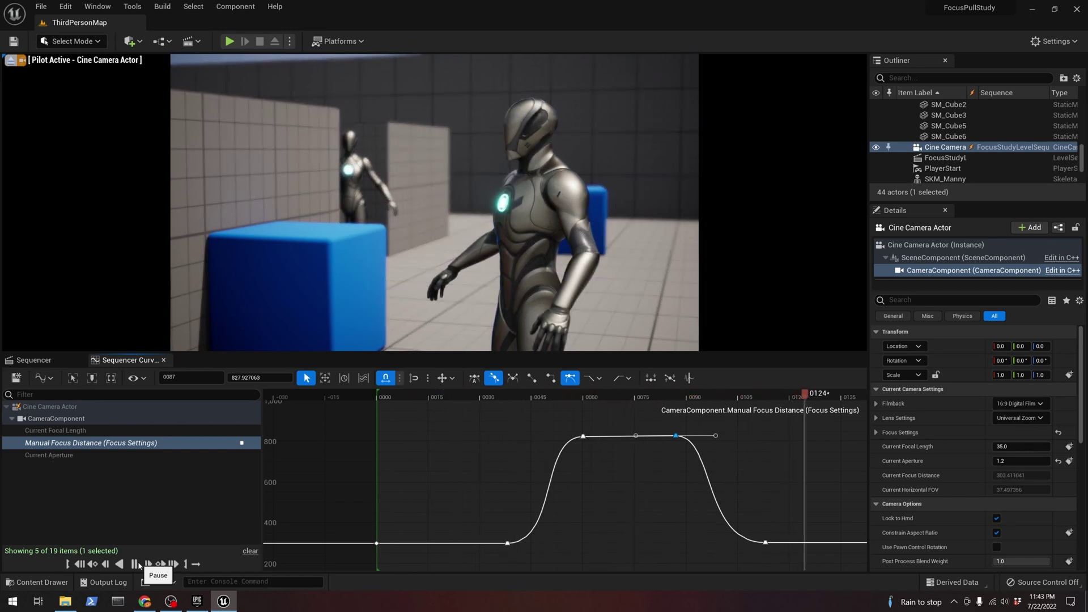
pyautogui.click(34, 360)
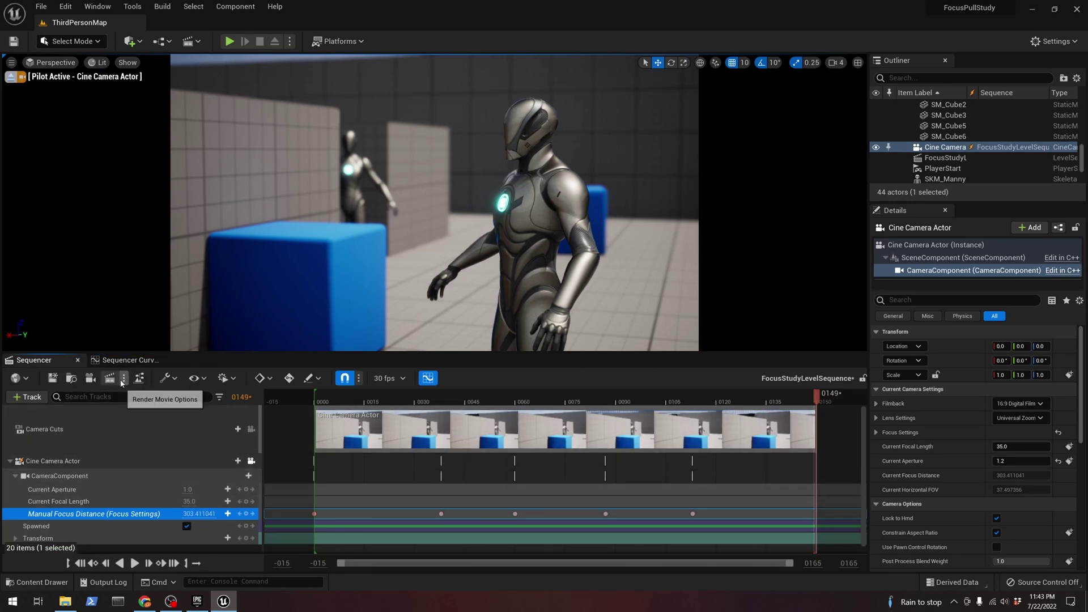
# In Render Movie Settings, confirm Video Sequence (avi) output and set resolution to 3840 x 2160 (16:9)
pyautogui.click(111, 378)
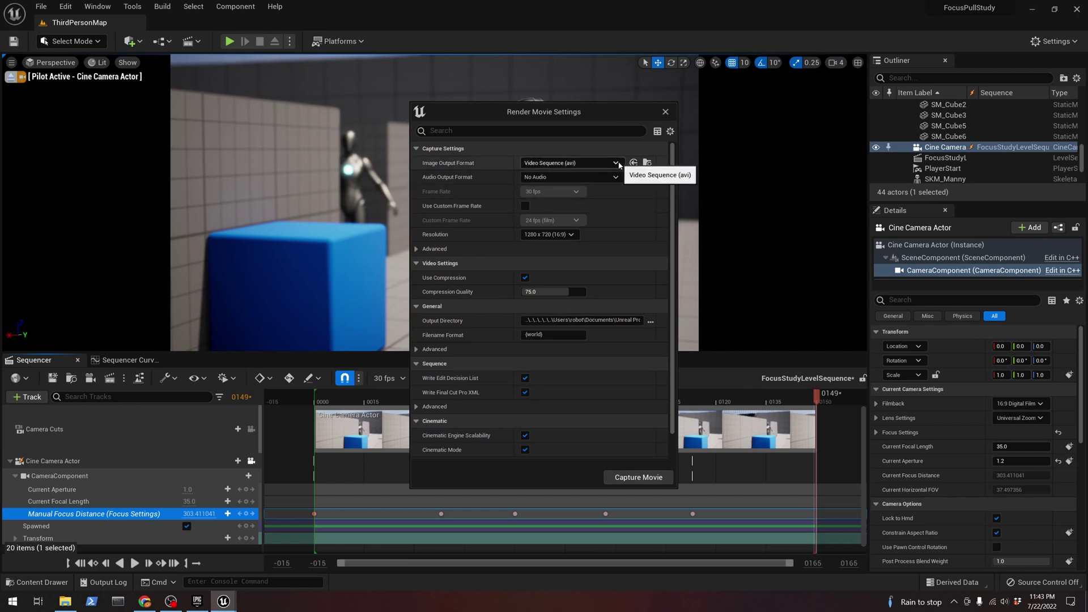
pyautogui.click(616, 163)
pyautogui.click(532, 147)
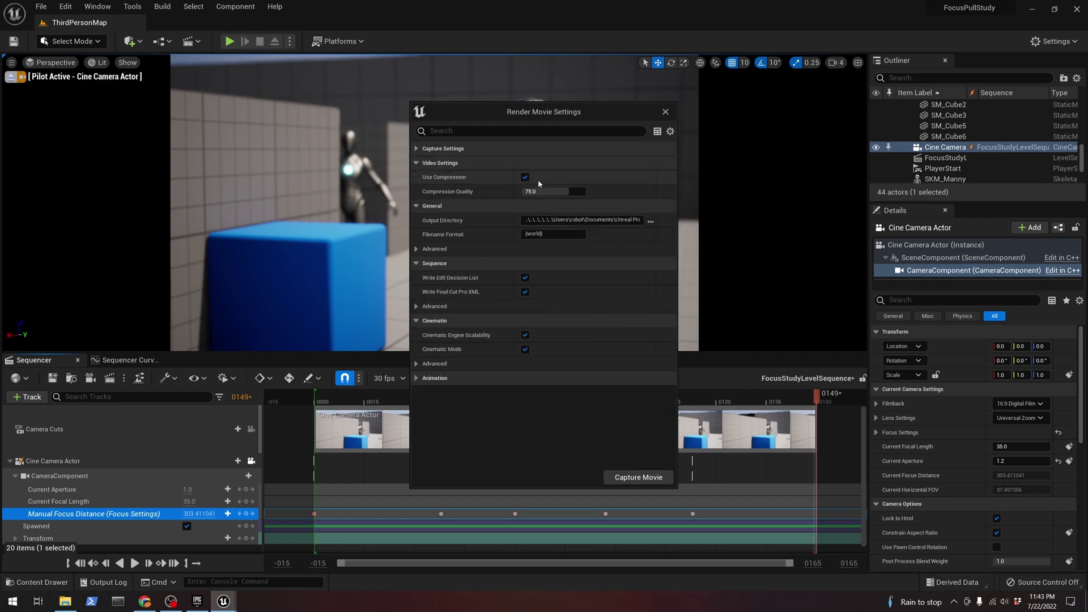
pyautogui.click(476, 150)
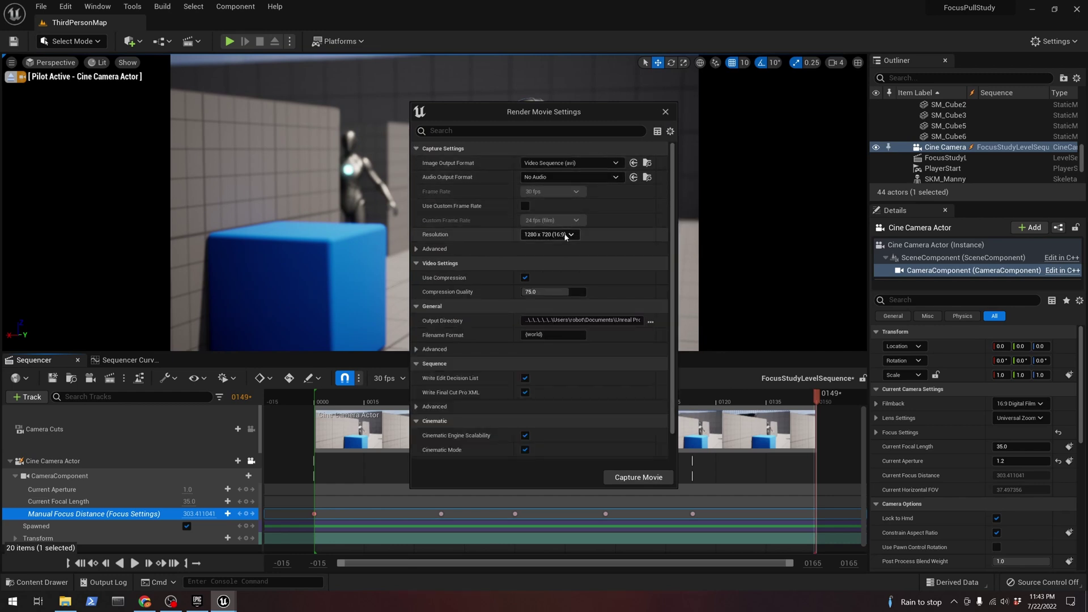
pyautogui.click(564, 234)
pyautogui.click(548, 294)
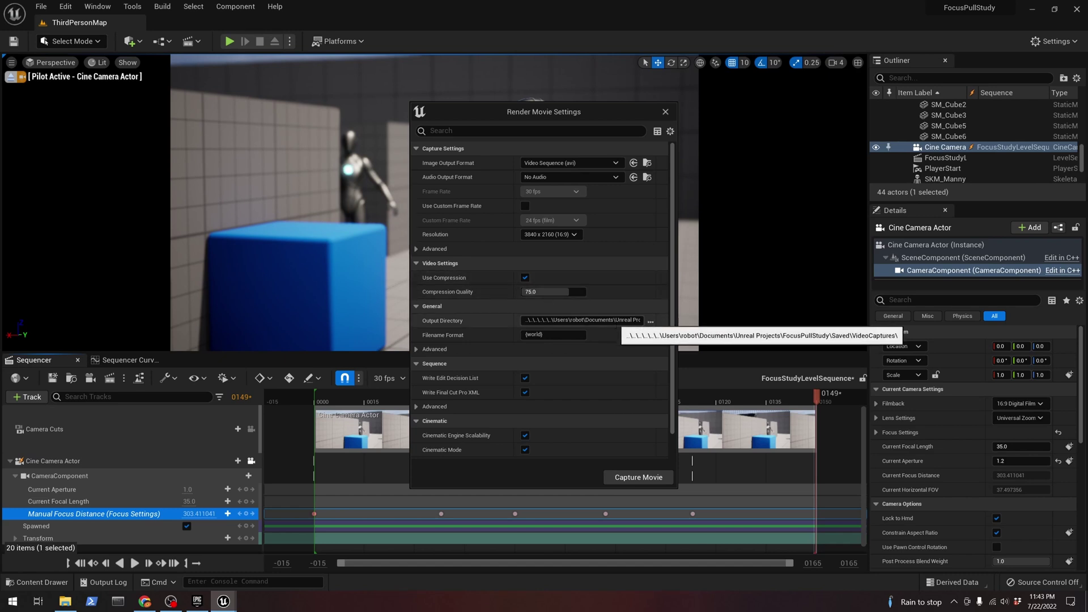
# Capture the movie, choosing Save Selected for the modified assets when prompted
pyautogui.click(651, 479)
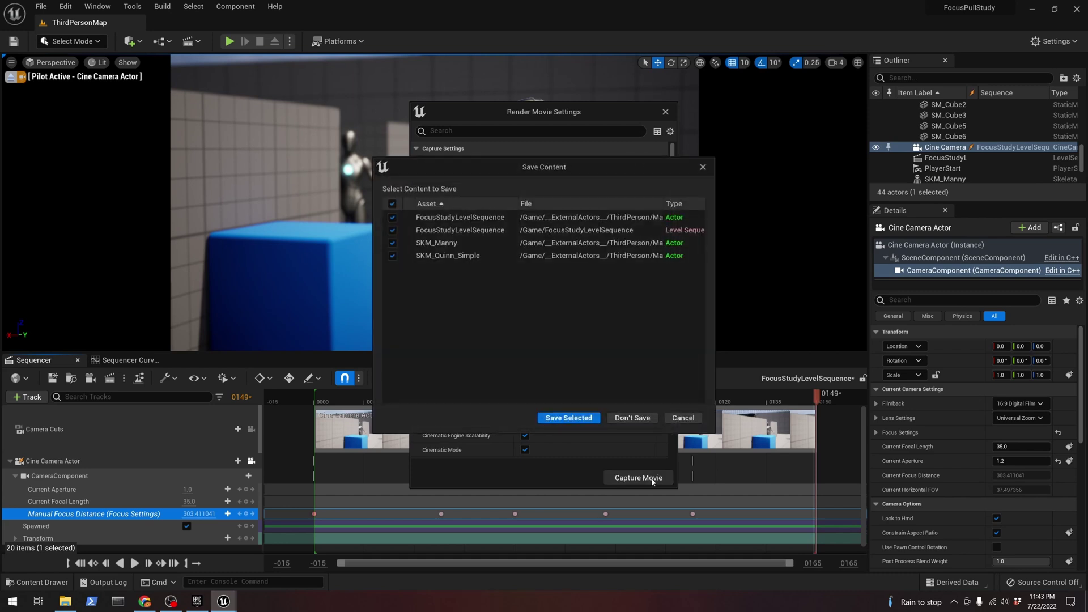
pyautogui.click(576, 422)
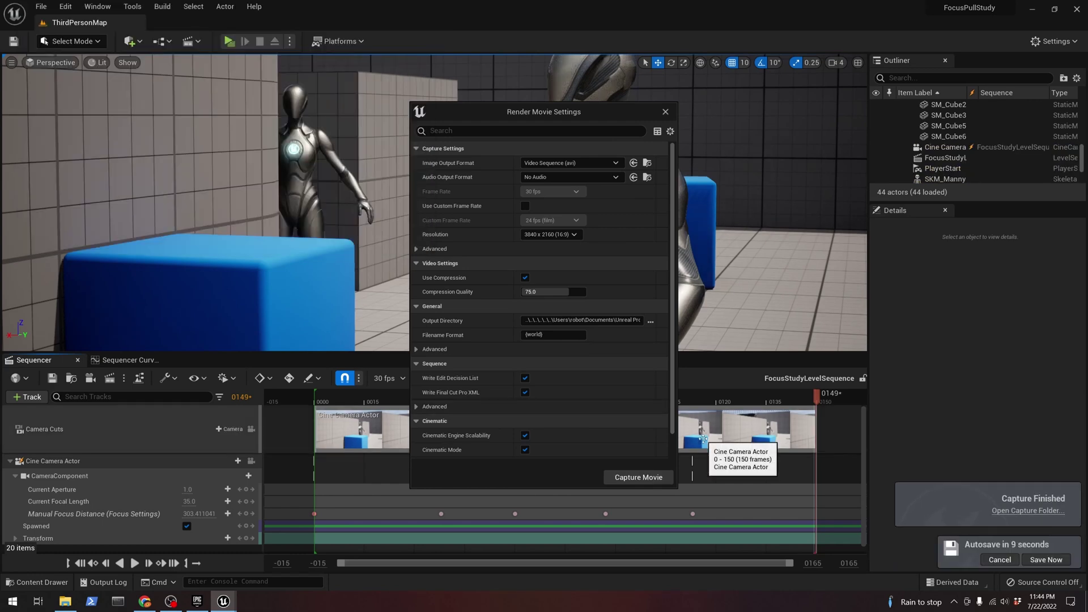
# Open the VideoCaptures folder and play ThirdPersonMap.avi in VLC
pyautogui.click(1030, 512)
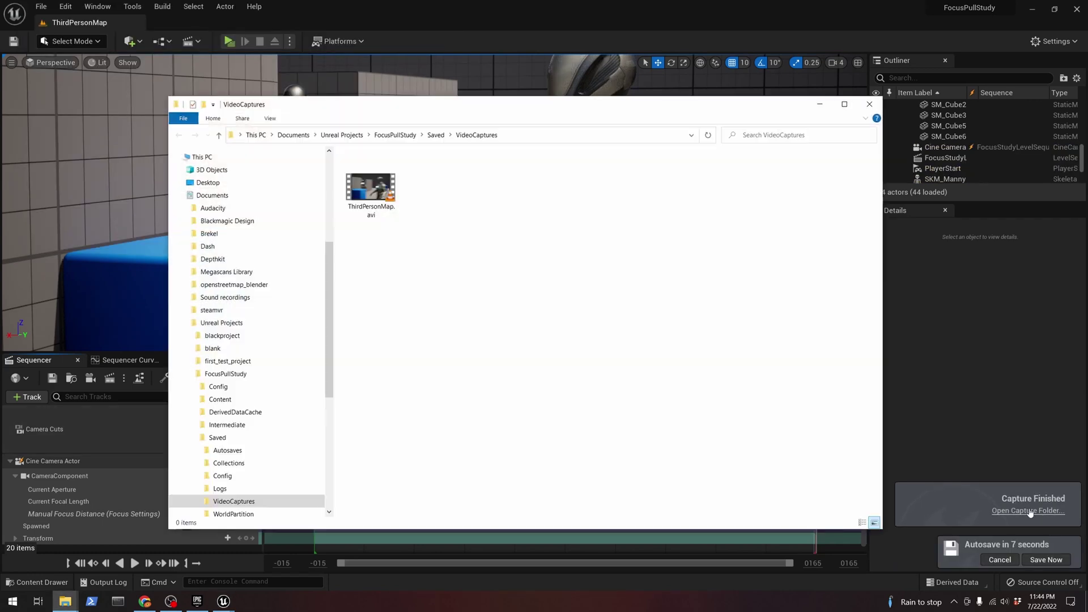
pyautogui.doubleClick(370, 188)
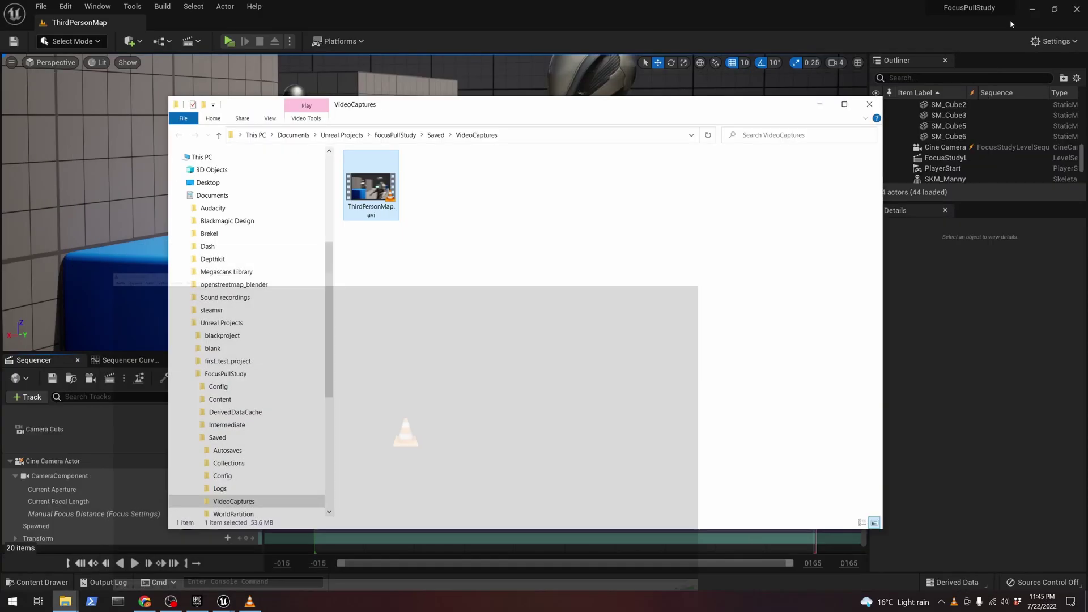
# Close the File Explorer window to return to the Unreal editor
pyautogui.click(65, 601)
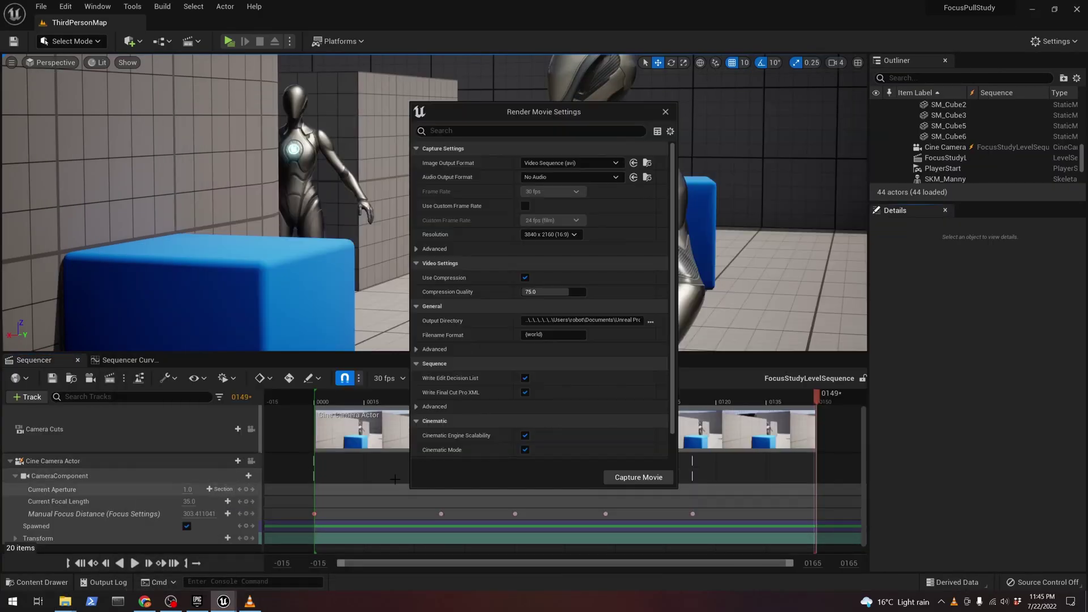